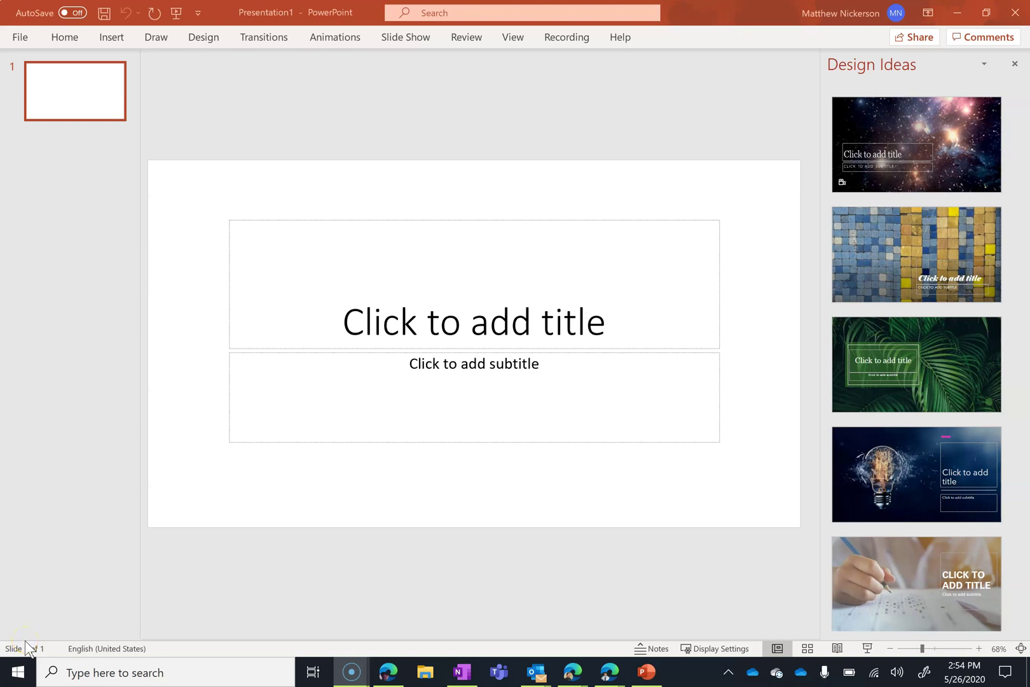
Search Windows for "snip" to find the Snip & Sketch app
left_click(23, 642)
left_click(115, 667)
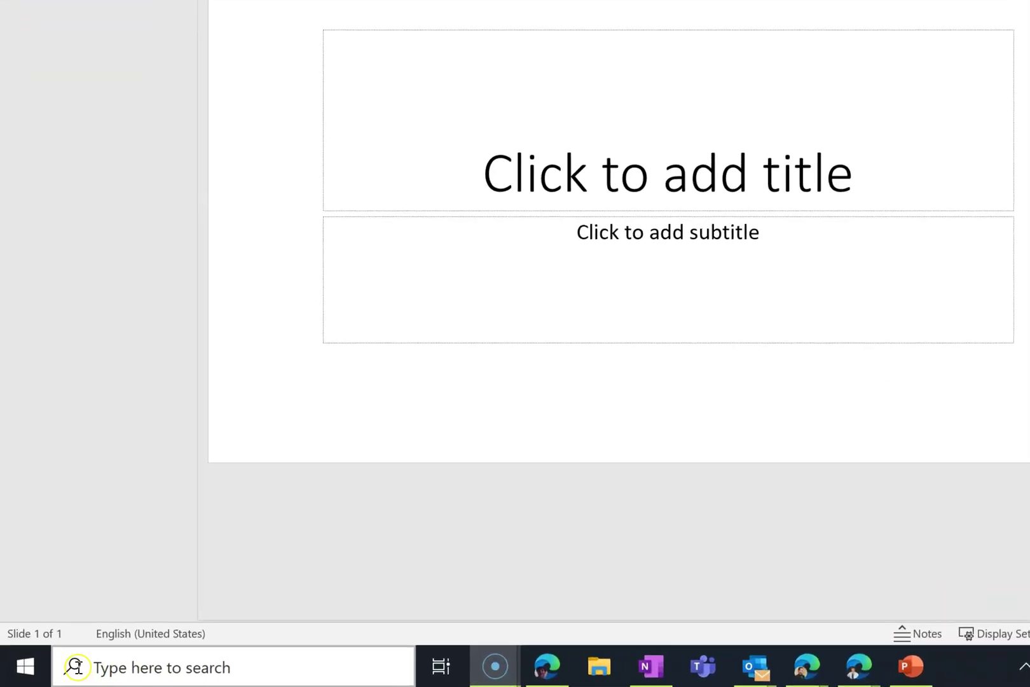
left_click(18, 672)
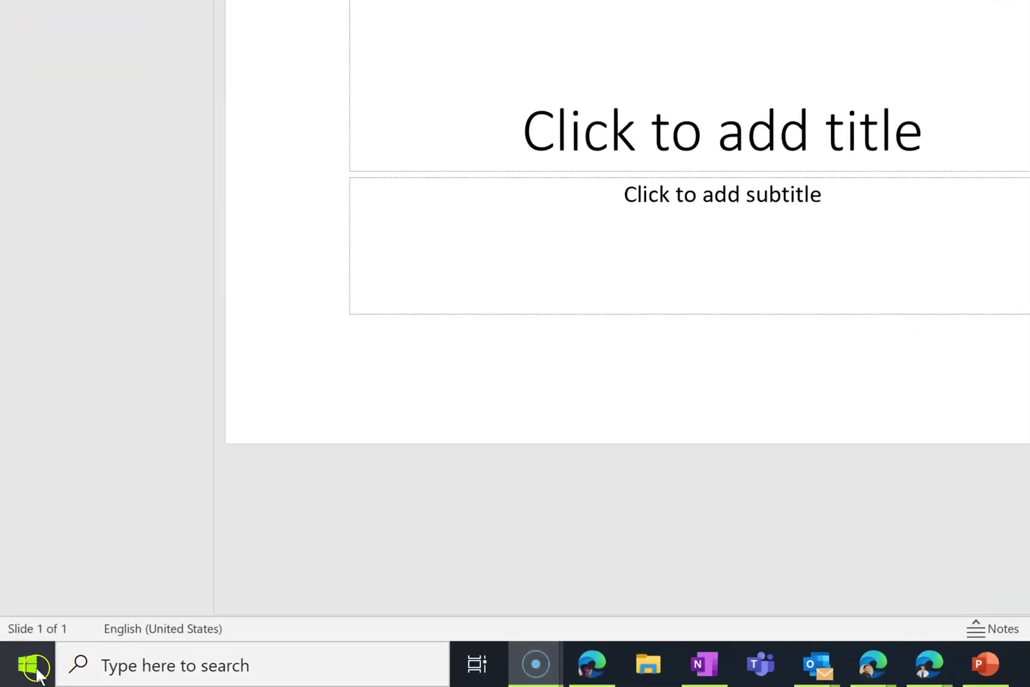
left_click(77, 671)
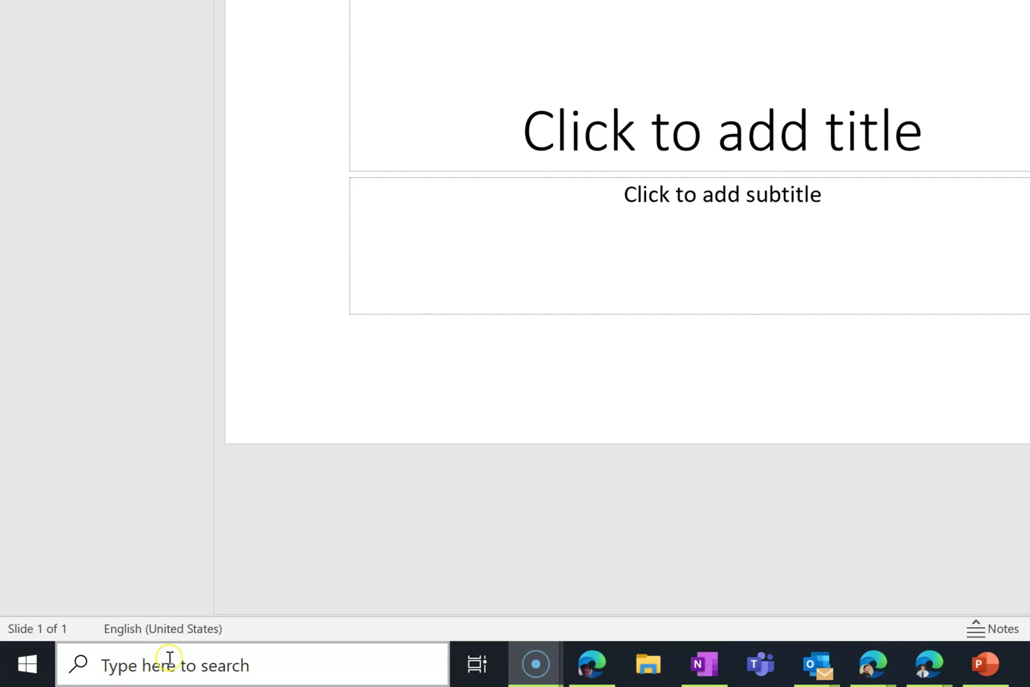
left_click(122, 663)
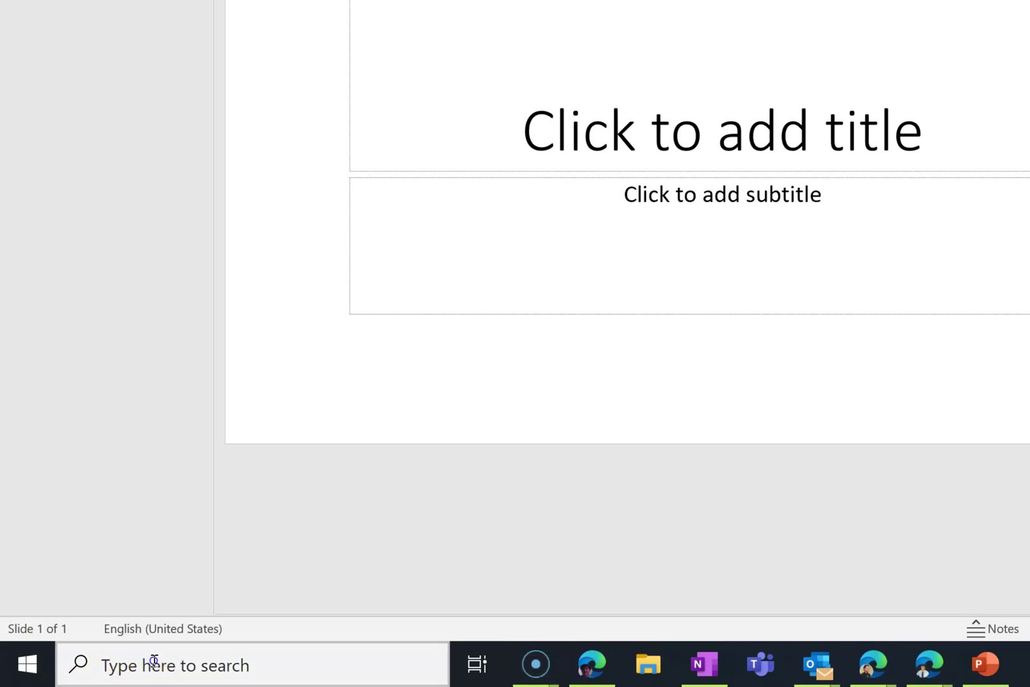
type("snipo")
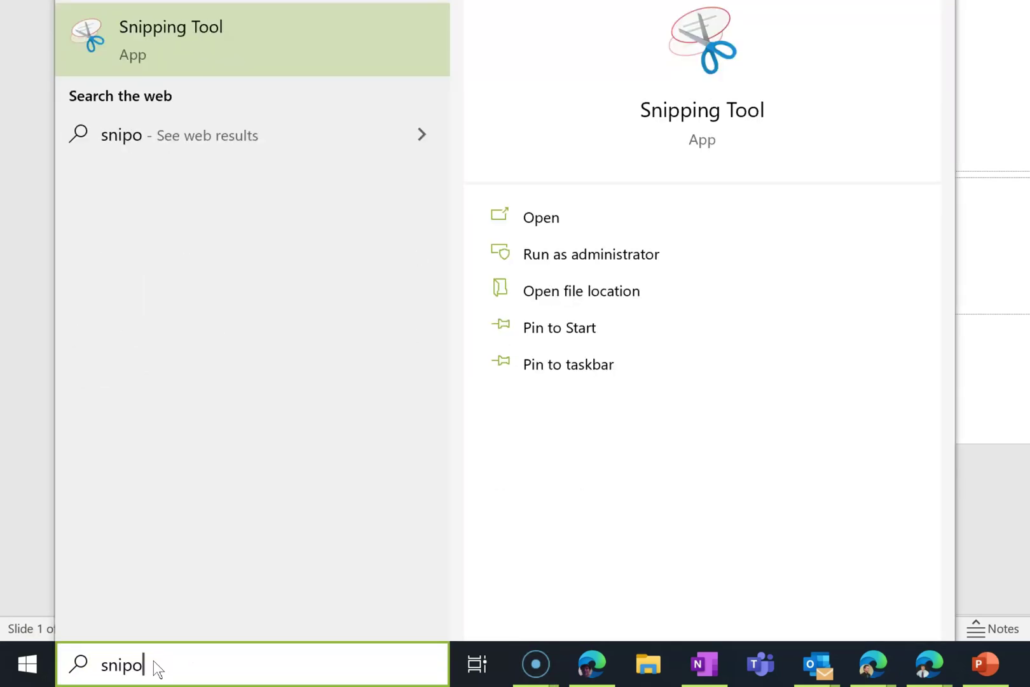
key("BackSpace")
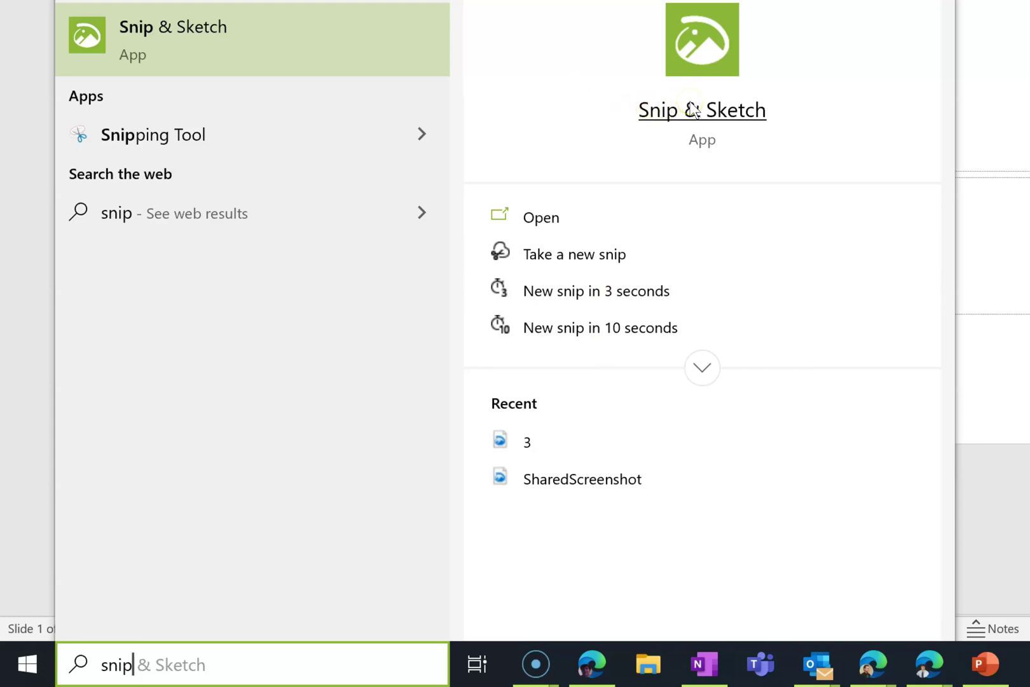
Take a new rectangular snip covering most of the slide and the first four Design Ideas thumbnails
left_click(628, 41)
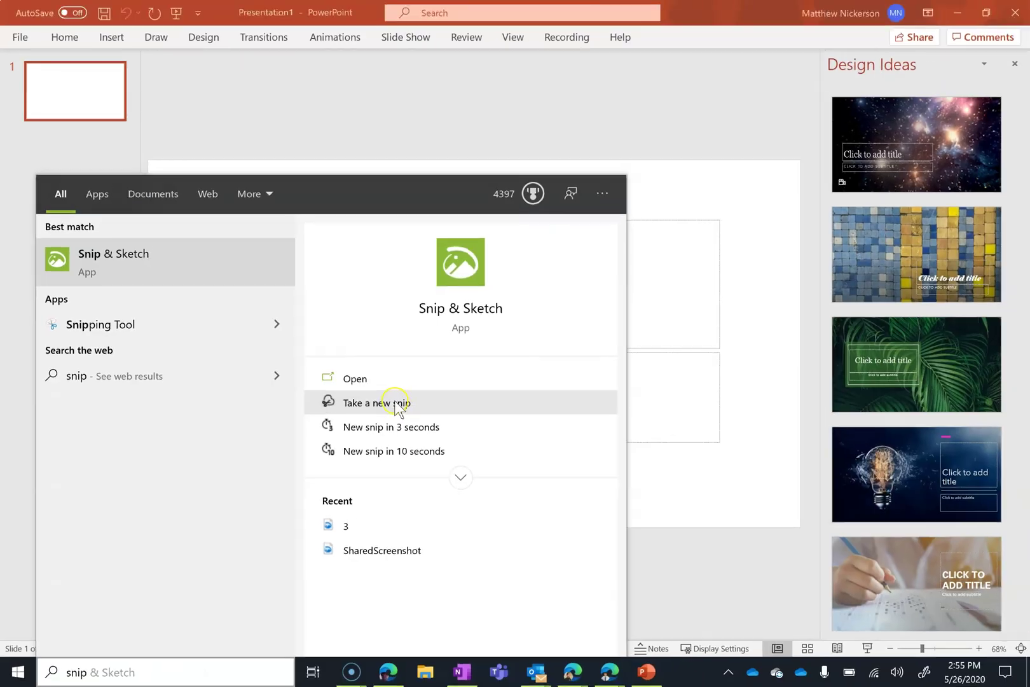
left_click(607, 255)
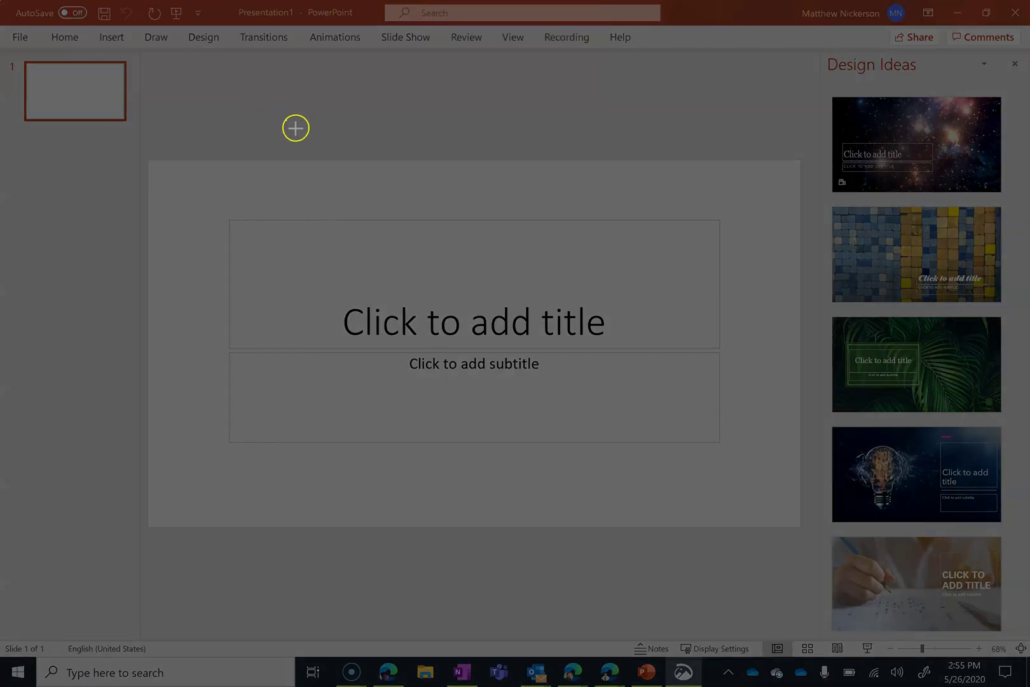
mouse_move(286, 120)
left_mouse_down()
mouse_move(898, 482)
mouse_move(983, 516)
left_mouse_up()
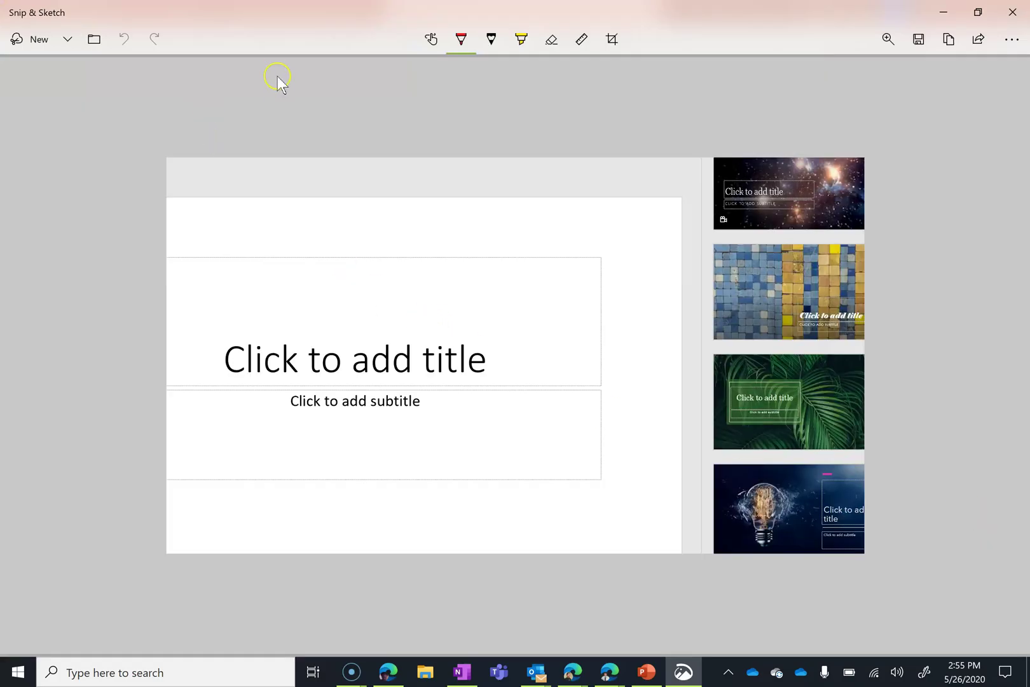
Search Windows for "snip" again and take a rectangular Snip & Sketch capture near the Animations ribbon area with a 3-second delay
left_click(161, 673)
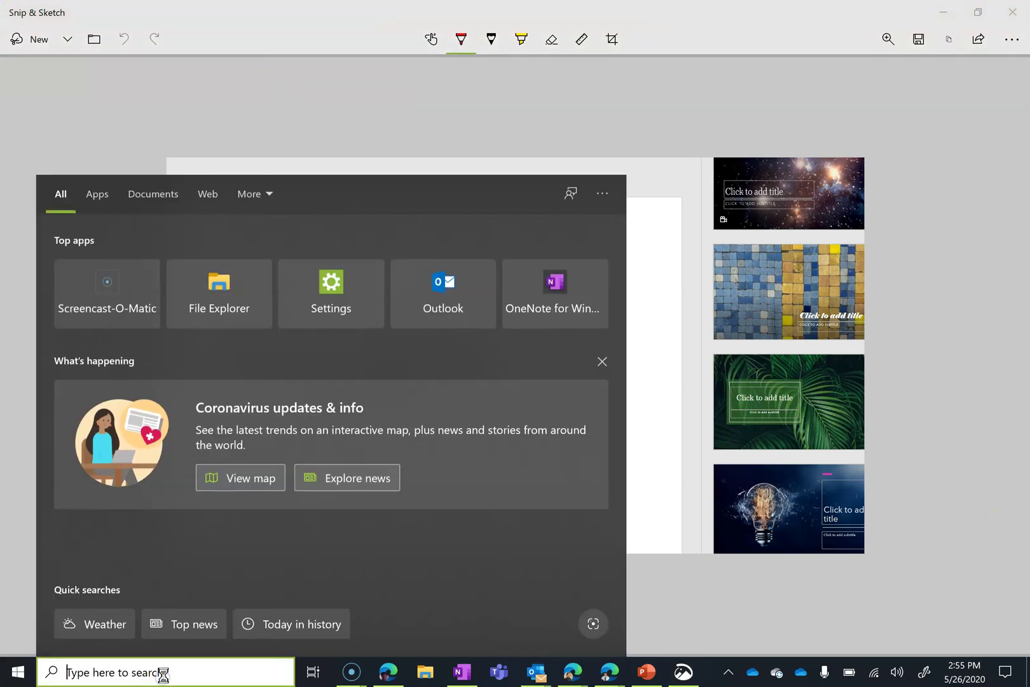
type("snip")
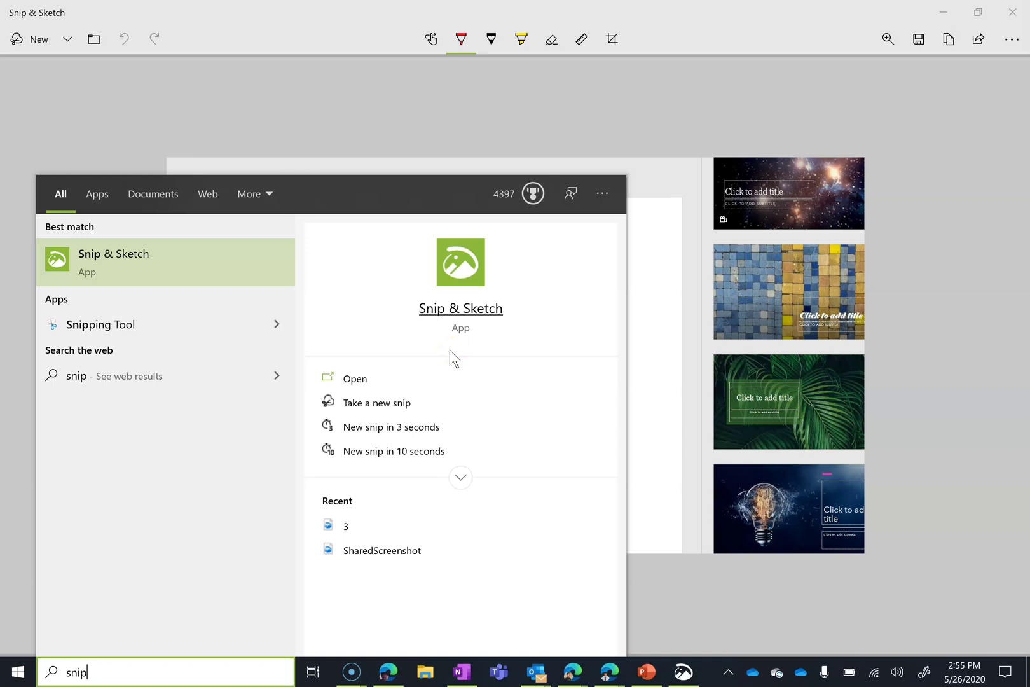
left_click(412, 350)
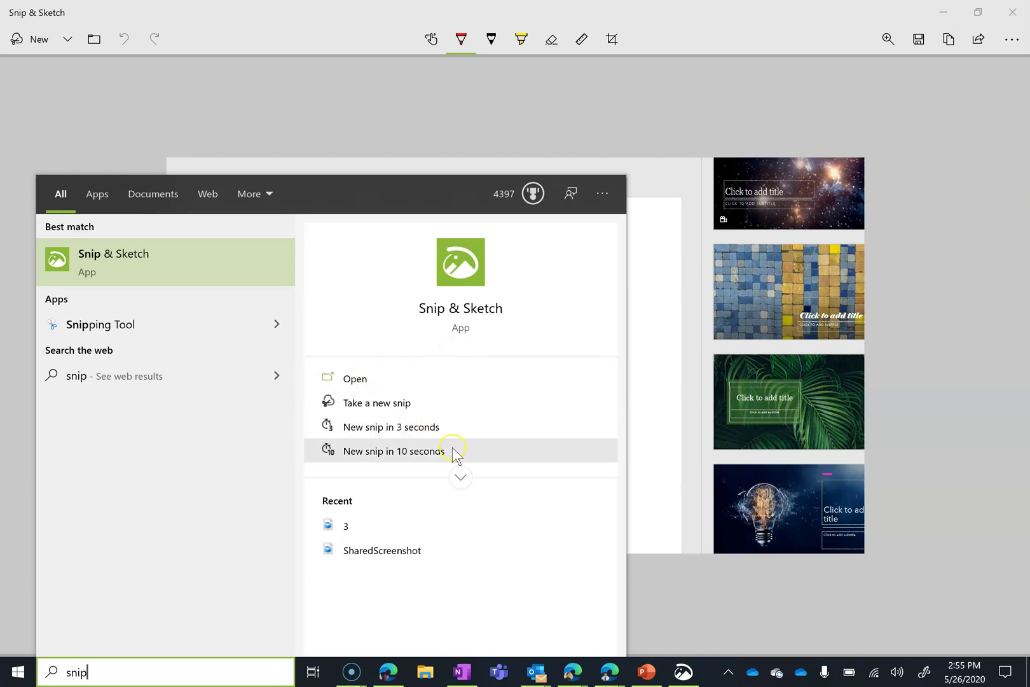
left_click(460, 480)
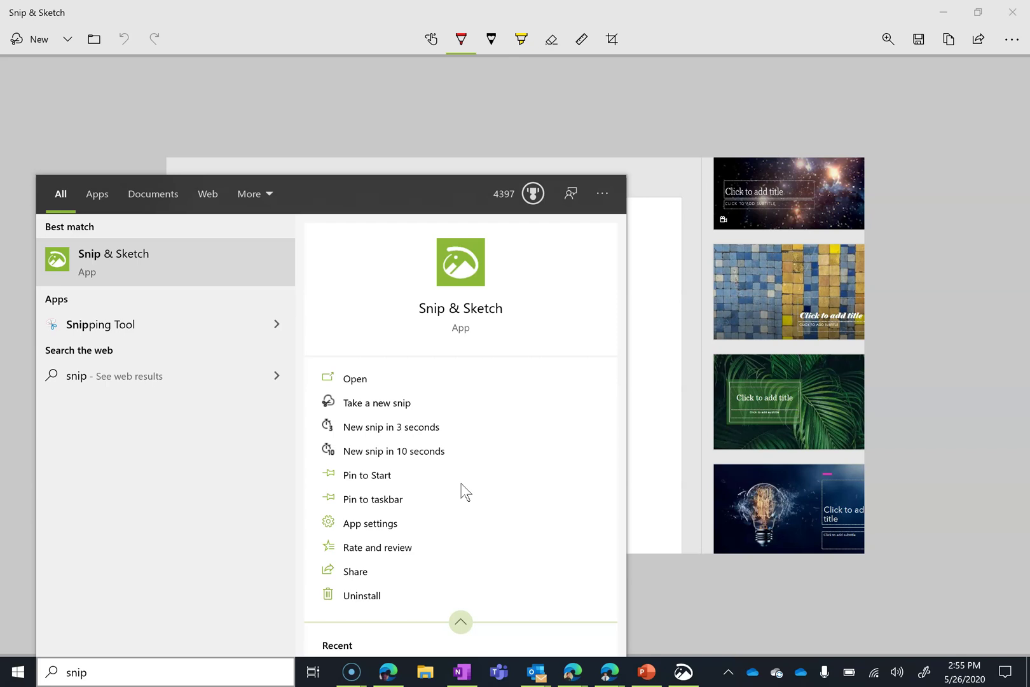
left_click(380, 429)
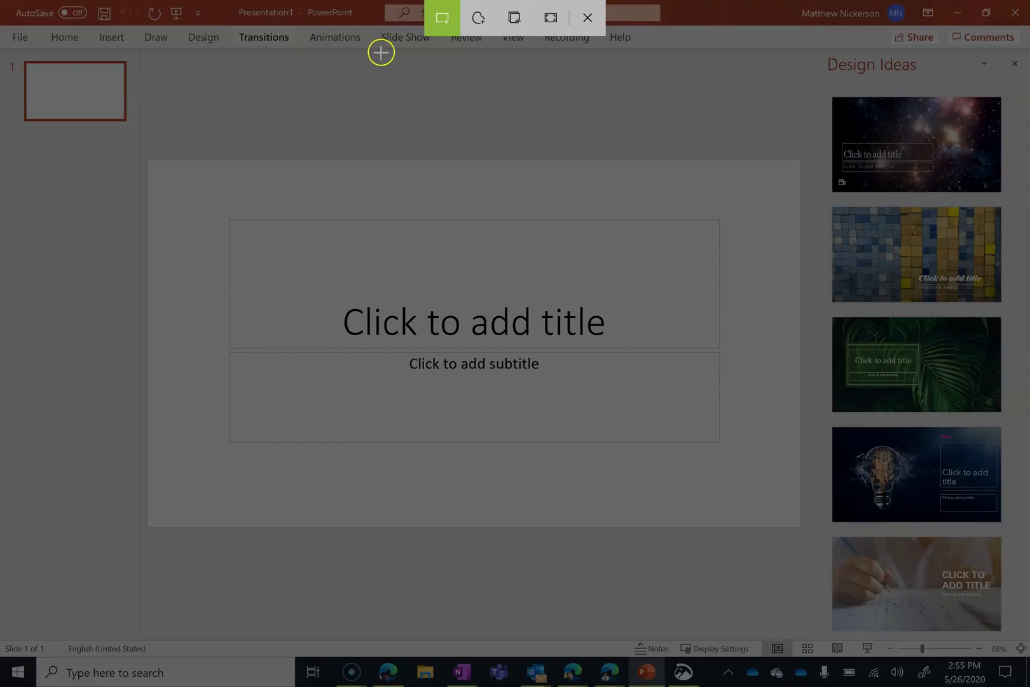
left_click_drag(318, 33, 449, 128)
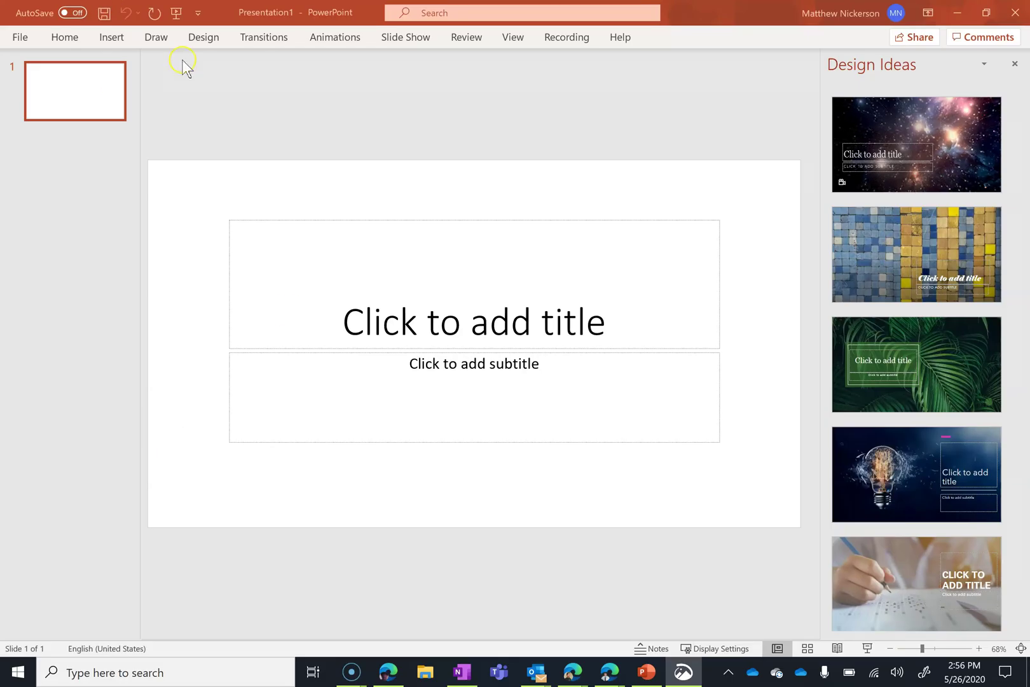
Show PowerPoint's Draw tools and take a rectangular snip around the captured ribbon image in the Snip & Sketch window
left_click(159, 39)
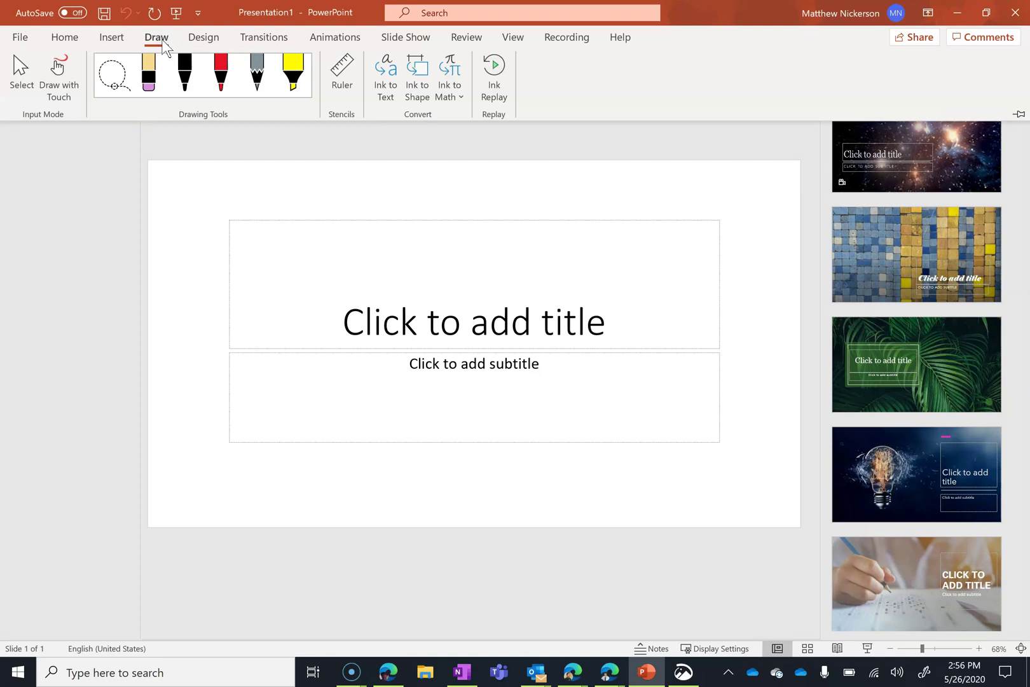
key("super+shift+s")
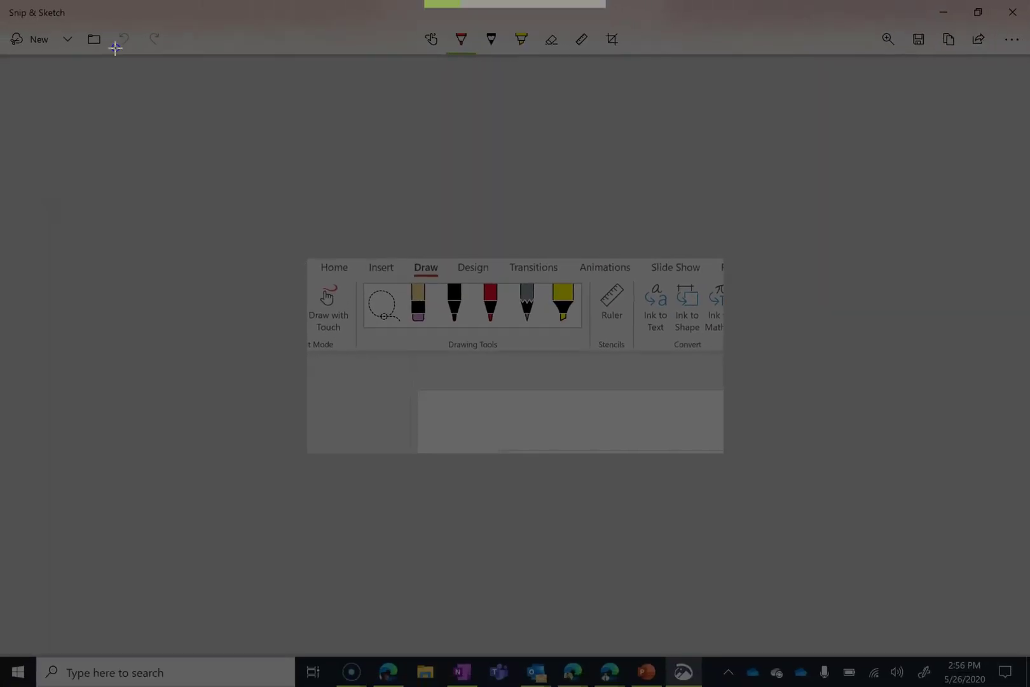
left_click_drag(116, 49, 760, 488)
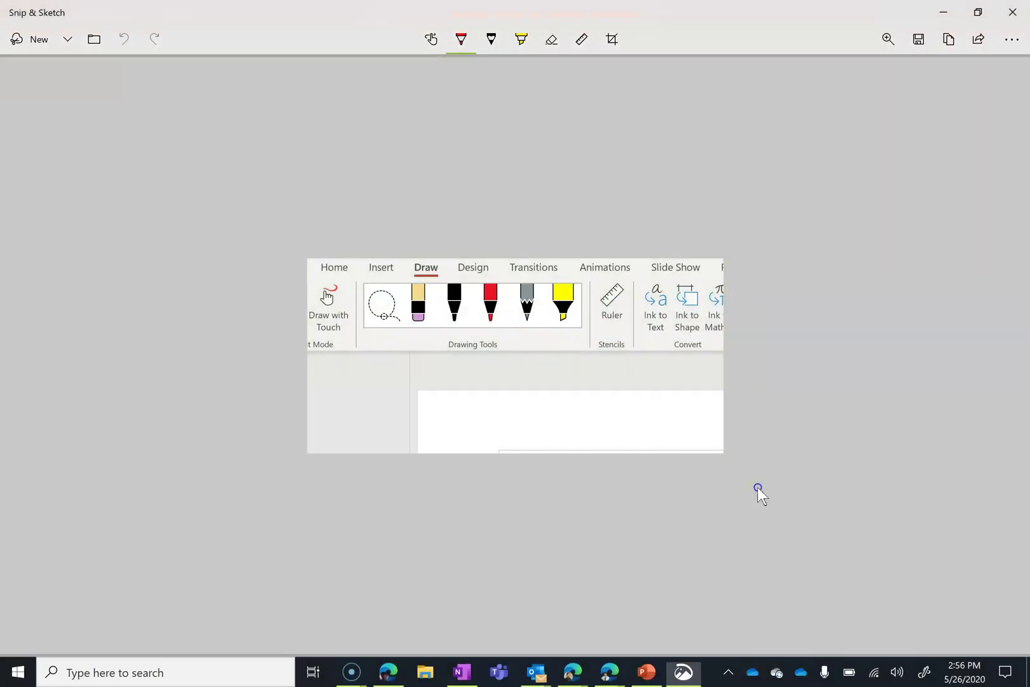
Take a freeform snip over the captured ribbon image in the Snip & Sketch window
key("super+shift+s")
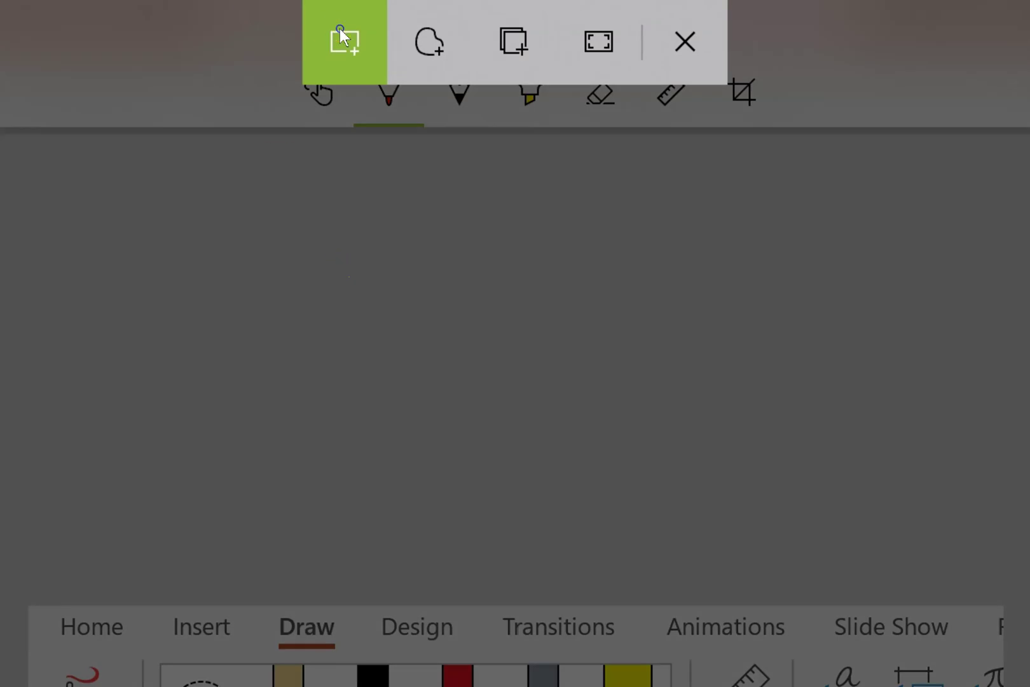
left_click(430, 41)
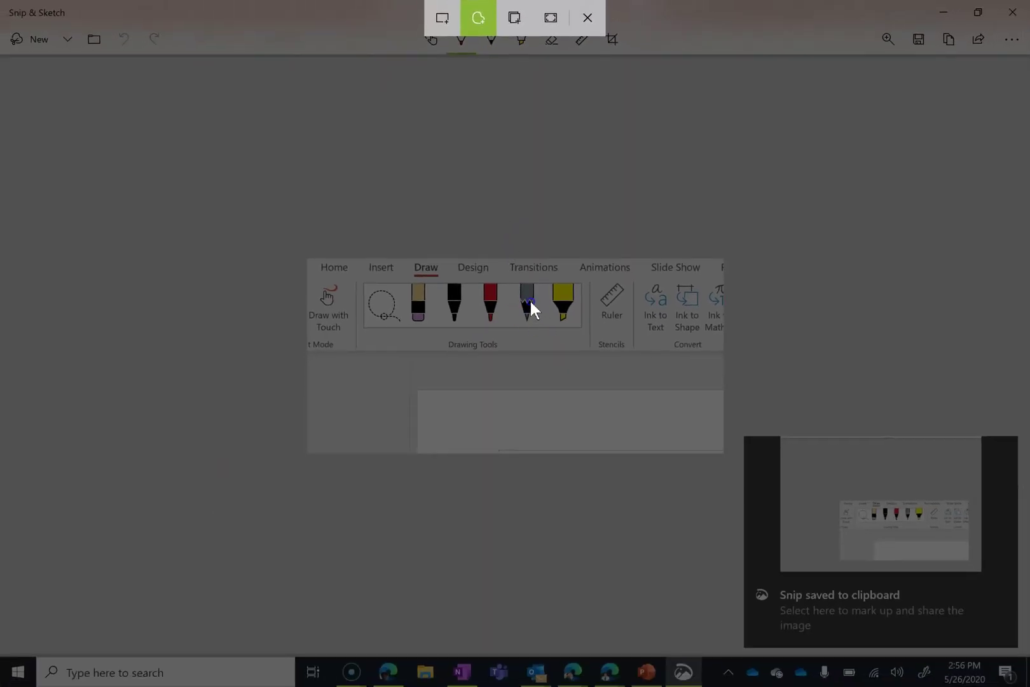
mouse_move(530, 306)
left_mouse_down()
mouse_move(456, 315)
mouse_move(444, 380)
mouse_move(641, 410)
mouse_move(690, 292)
mouse_move(663, 180)
mouse_move(581, 187)
mouse_move(633, 315)
mouse_move(568, 349)
mouse_move(534, 333)
mouse_move(529, 305)
left_mouse_up()
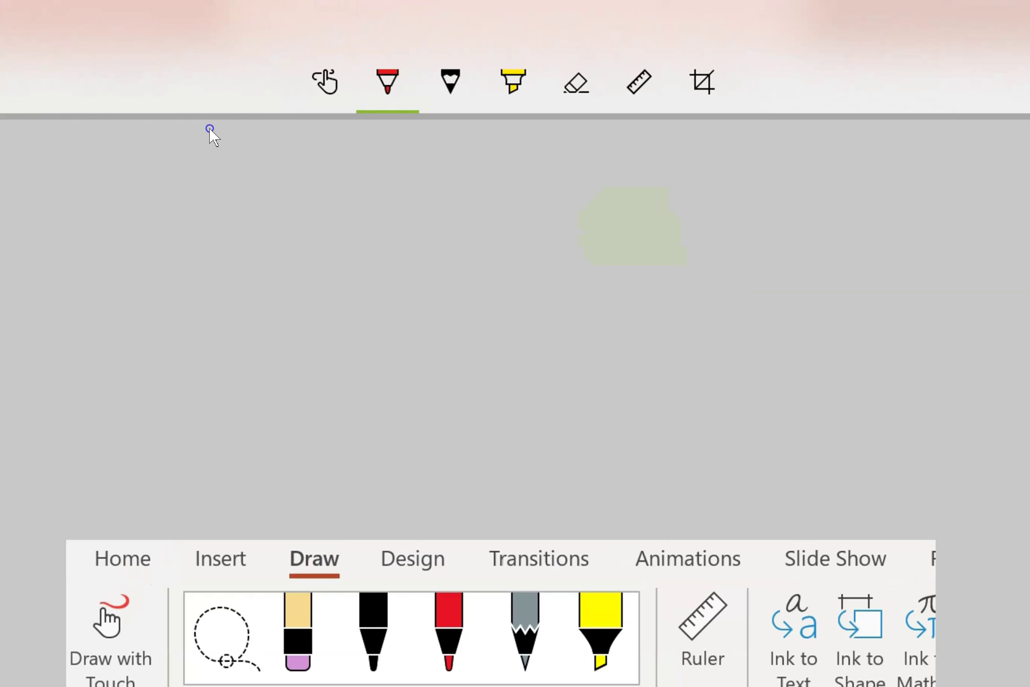
Start another new snip in window mode and capture the Snip & Sketch window
key("ctrl+n")
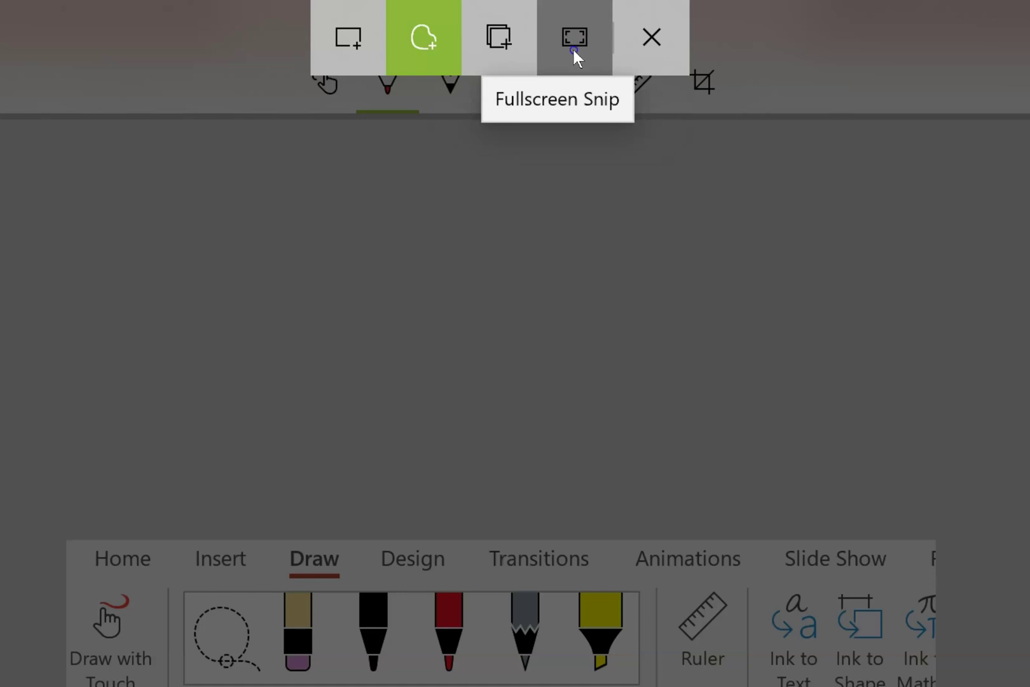
left_click(553, 53)
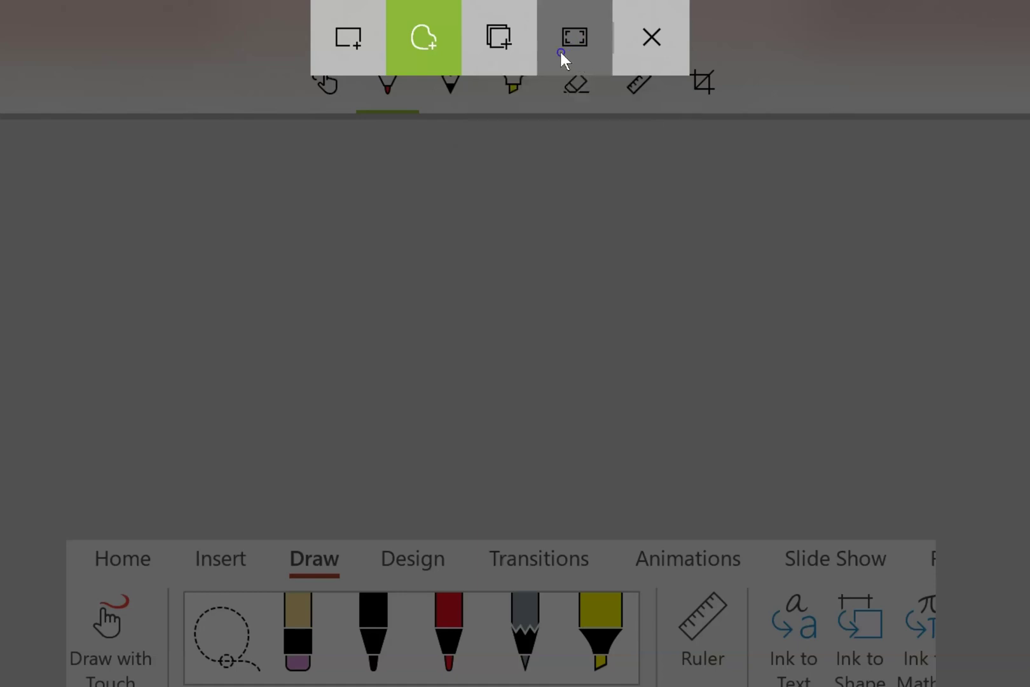
left_click(516, 46)
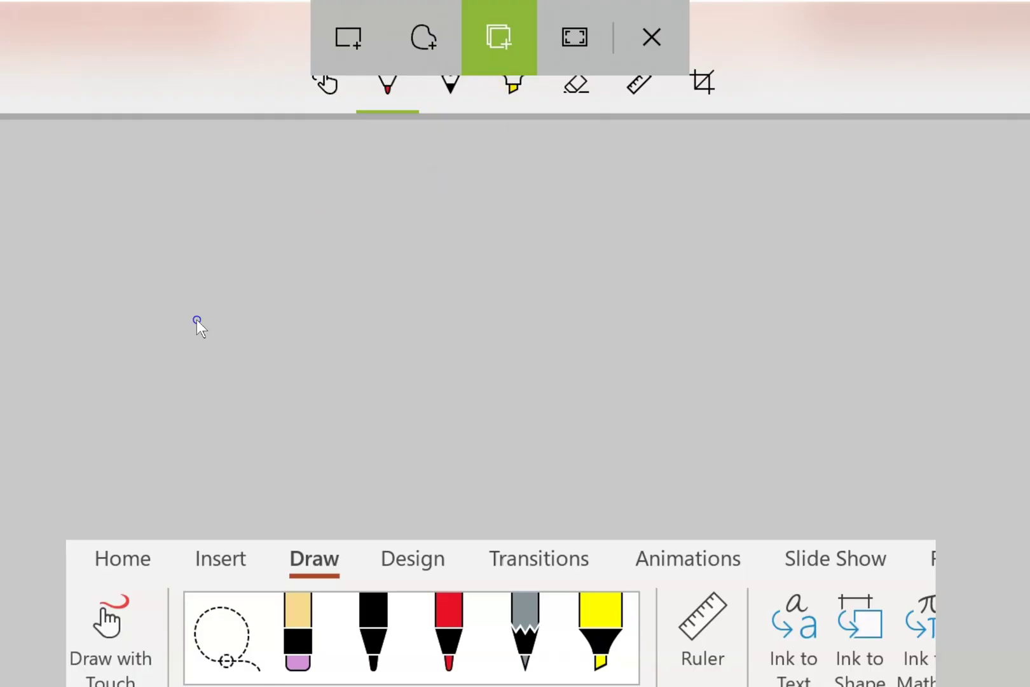
left_click(488, 407)
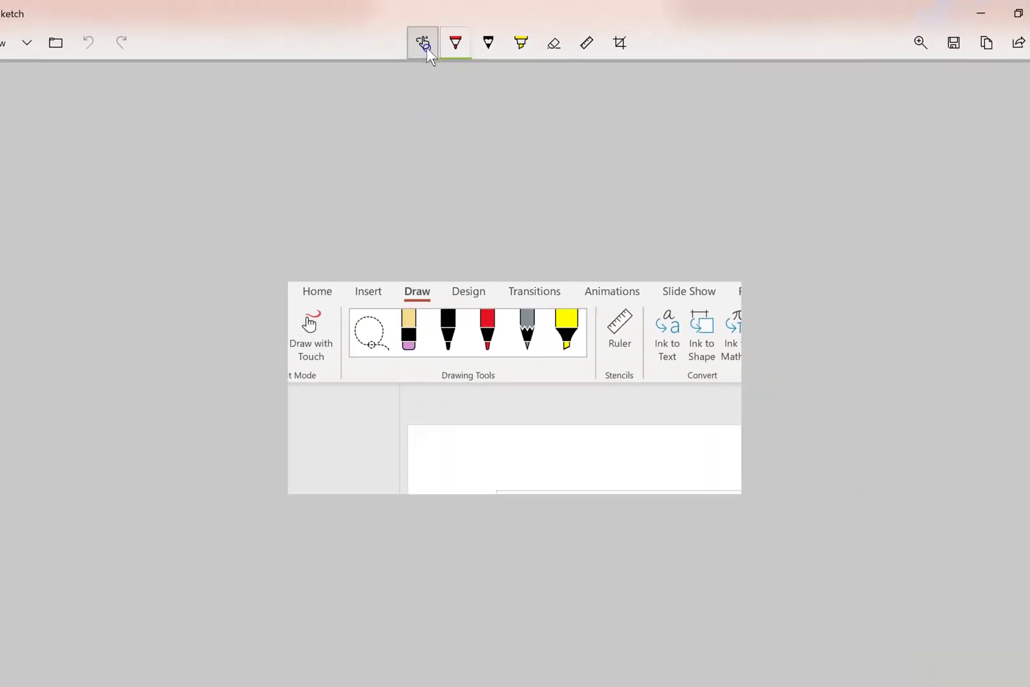
Enable touch writing and scribble over the captured ribbon image with the red ballpoint pen
left_click(425, 45)
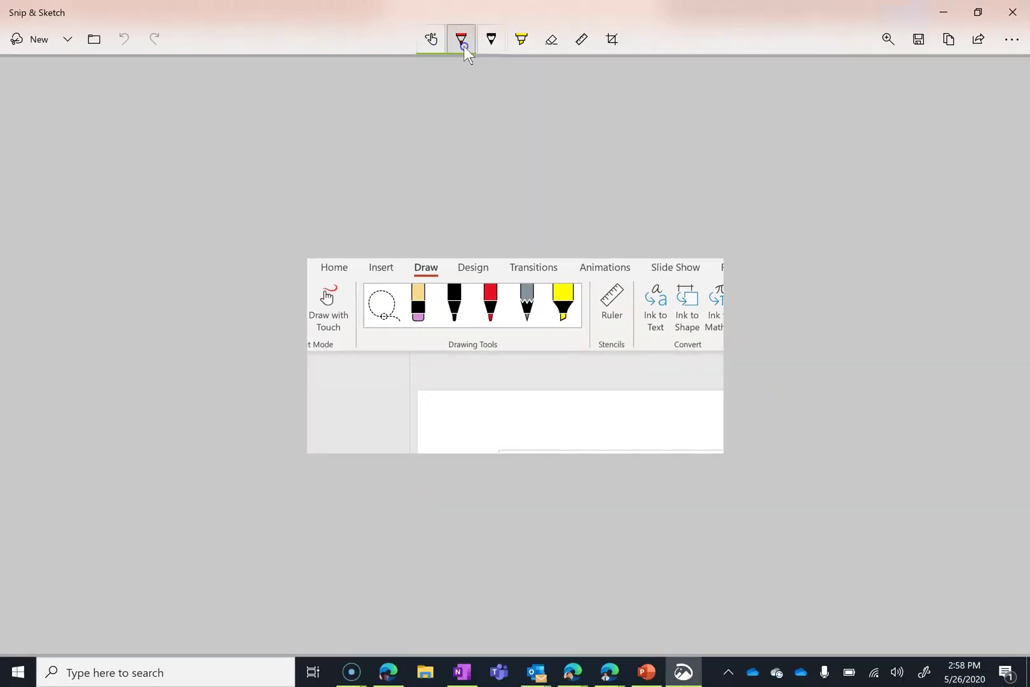
mouse_move(535, 355)
left_mouse_down()
mouse_move(478, 345)
mouse_move(490, 316)
left_mouse_up()
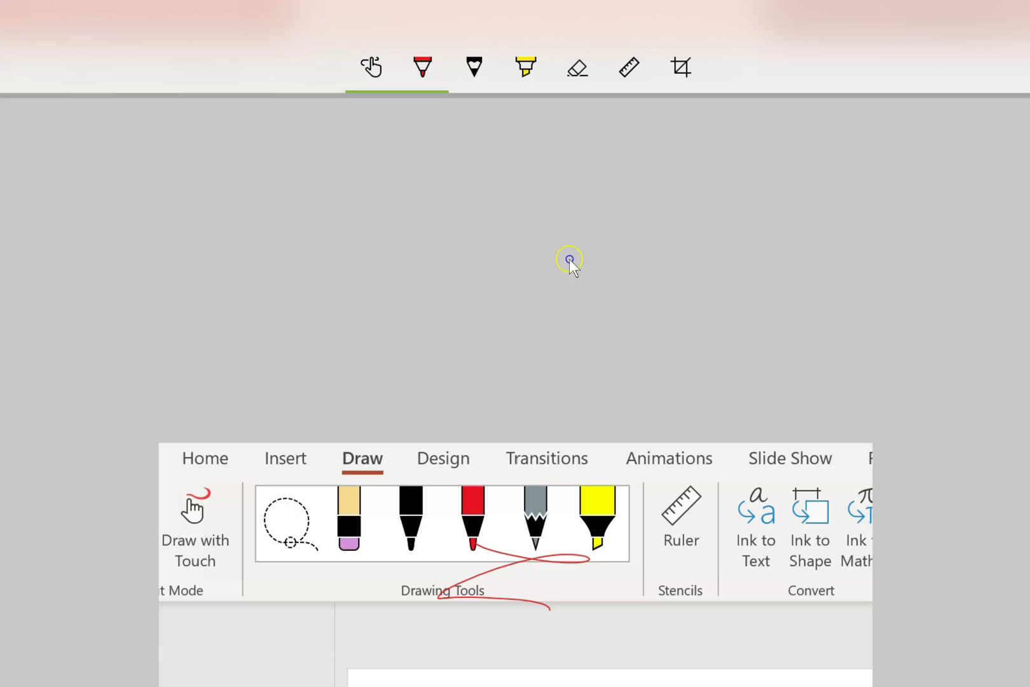
left_click_drag(330, 500, 383, 531)
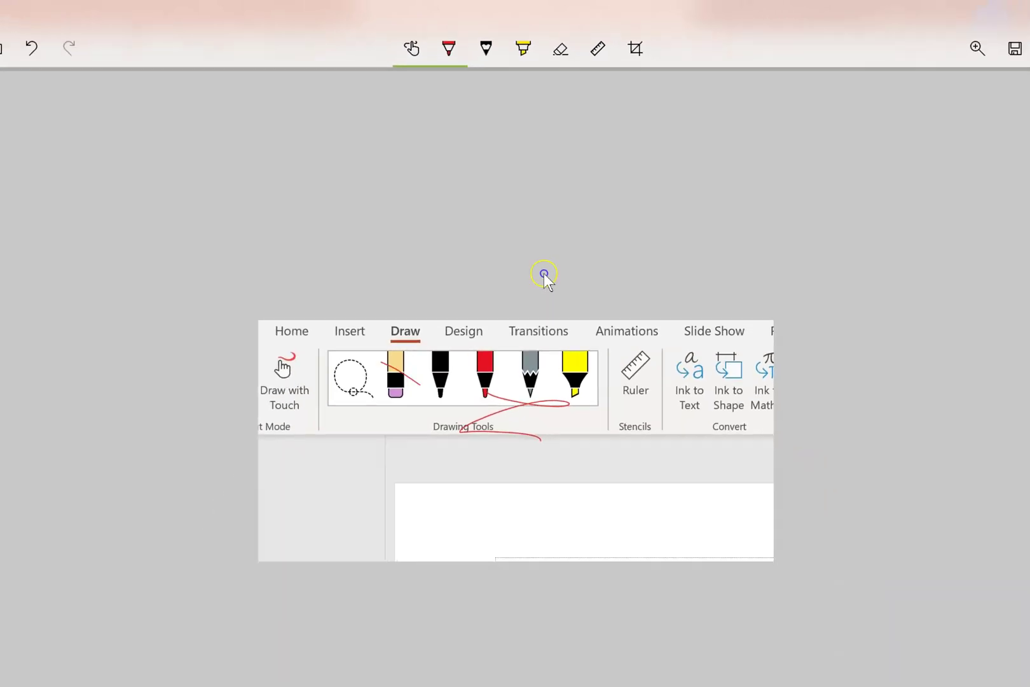
mouse_move(516, 661)
left_mouse_down()
mouse_move(159, 497)
mouse_move(243, 373)
mouse_move(307, 686)
left_mouse_up()
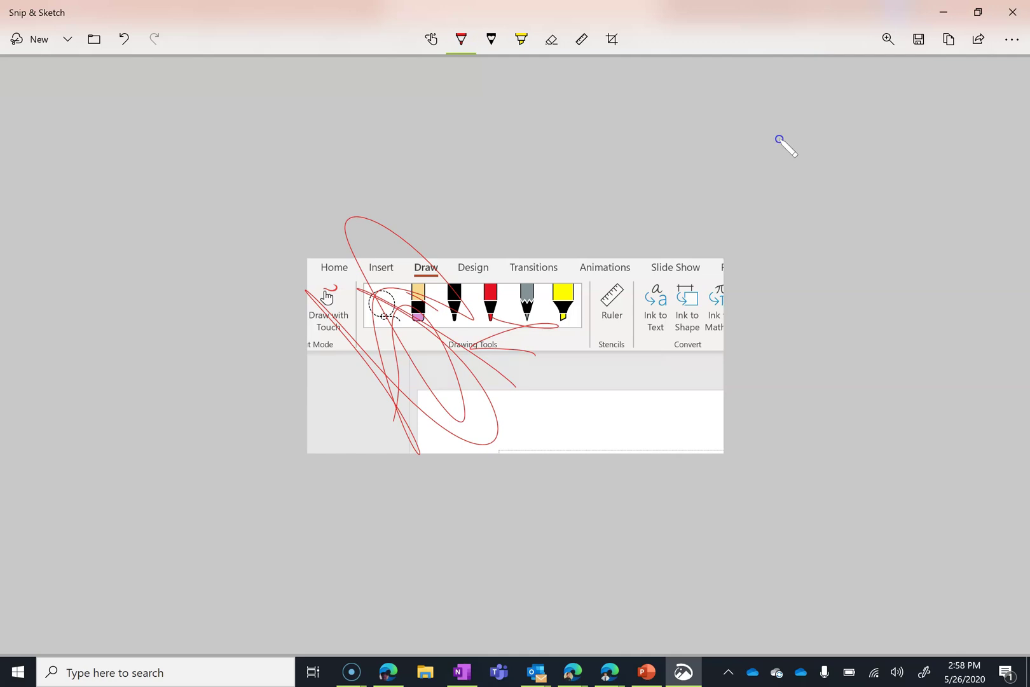
mouse_move(588, 392)
left_mouse_down()
mouse_move(618, 364)
mouse_move(534, 445)
mouse_move(557, 504)
left_mouse_up()
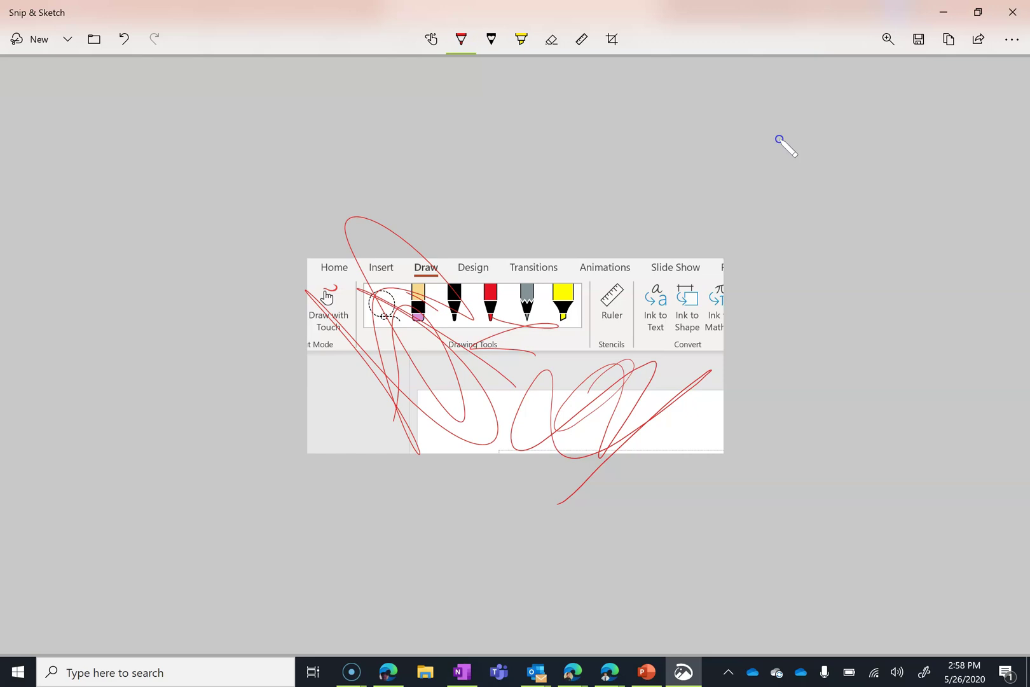
mouse_move(559, 352)
left_mouse_down()
mouse_move(604, 288)
mouse_move(669, 428)
left_mouse_up()
key("alt+t")
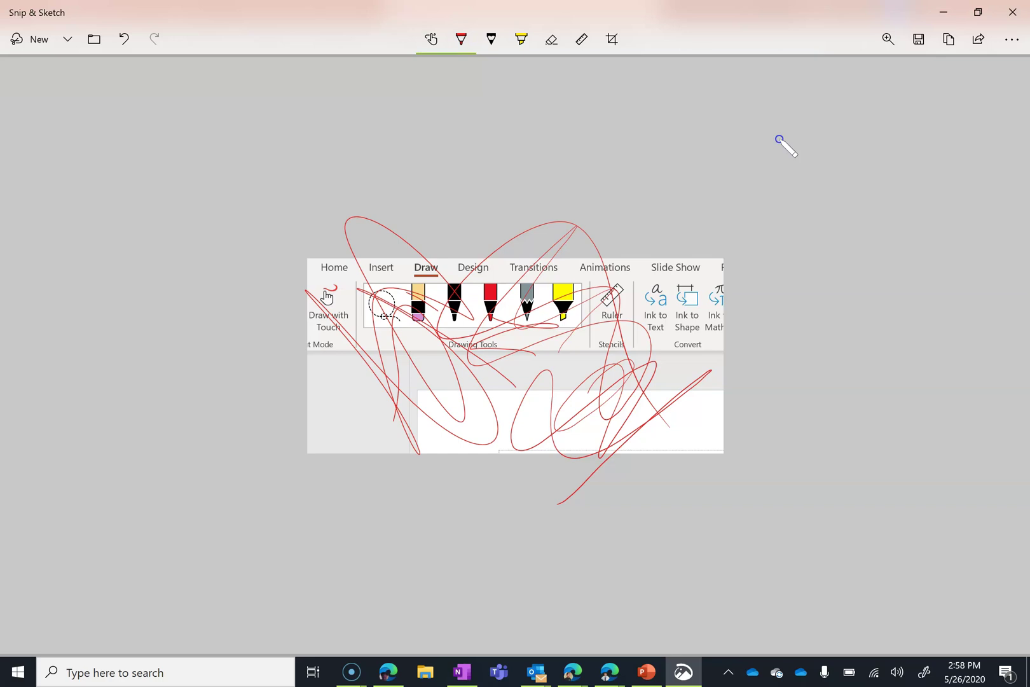
mouse_move(664, 314)
left_mouse_down()
mouse_move(595, 366)
mouse_move(583, 290)
mouse_move(603, 380)
mouse_move(558, 232)
left_mouse_up()
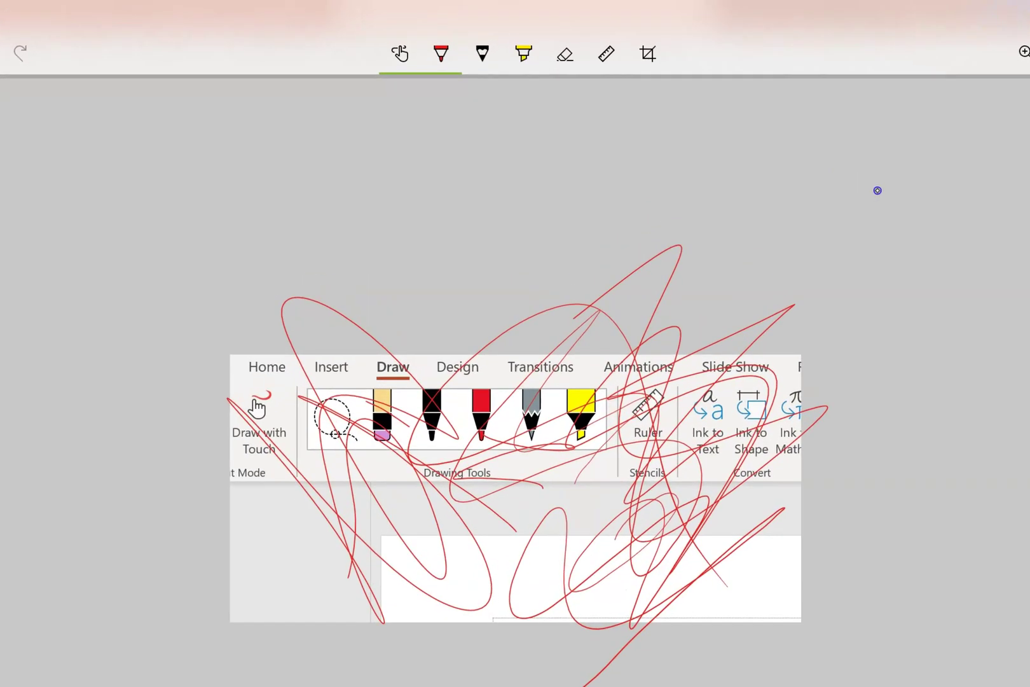
Erase all ink from the captured ribbon image
key("alt+e")
key("alt+e")
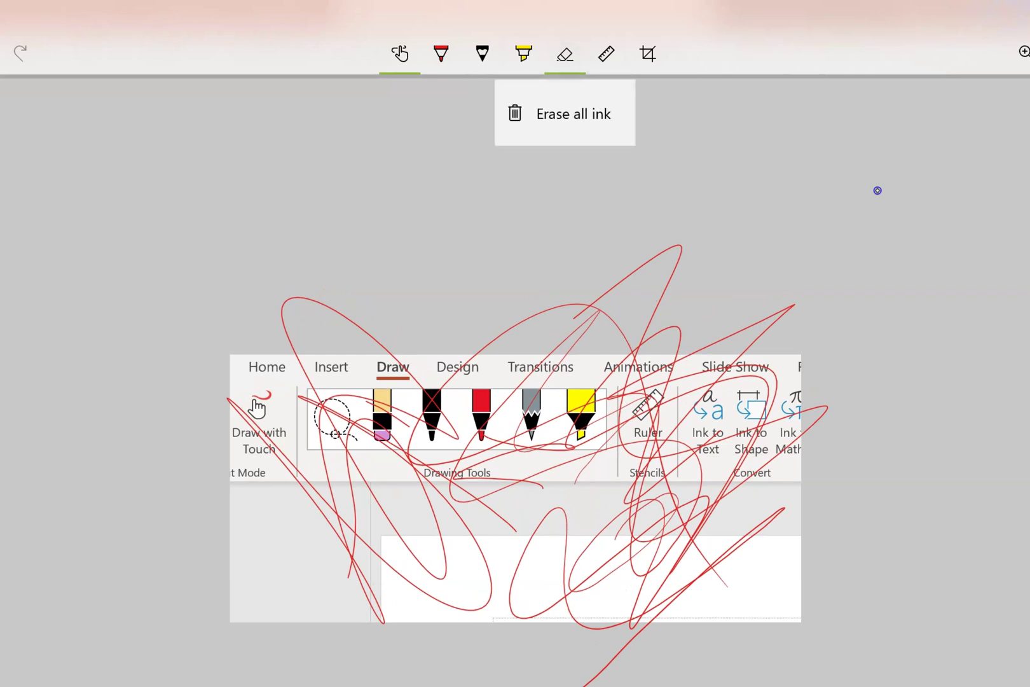
key("Return")
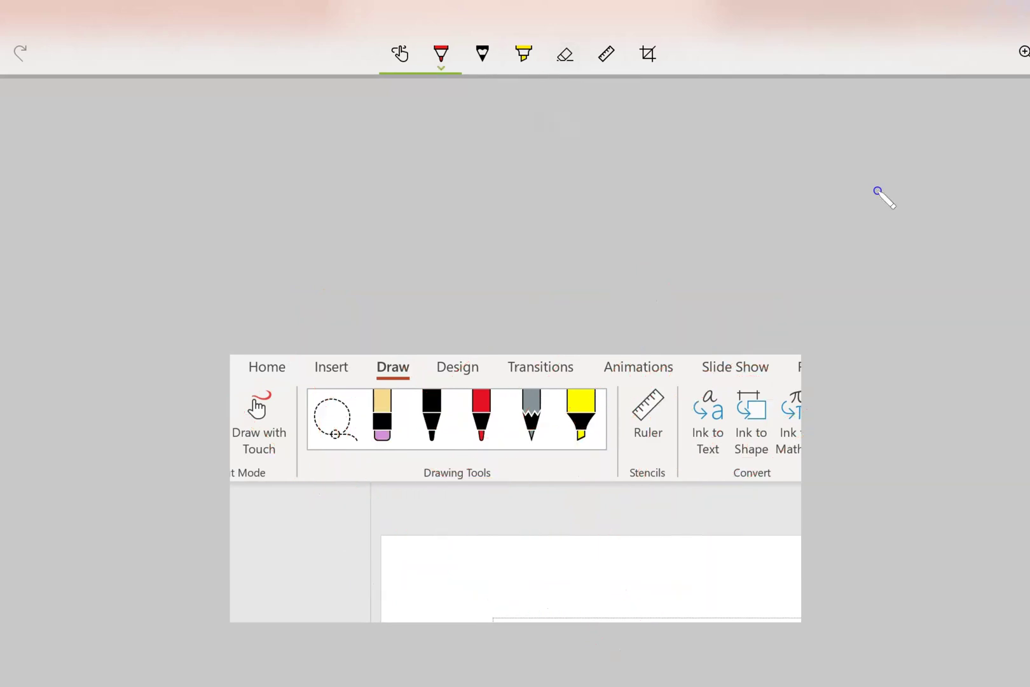
Draw a freehand red line over the captured ribbon image and a straight diagonal red line using the ruler
left_click(482, 54)
mouse_move(580, 357)
left_mouse_down()
mouse_move(436, 498)
mouse_move(453, 491)
left_mouse_up()
left_click(606, 54)
mouse_move(473, 404)
left_mouse_down()
mouse_move(435, 538)
mouse_move(439, 484)
left_mouse_up()
left_click(565, 55)
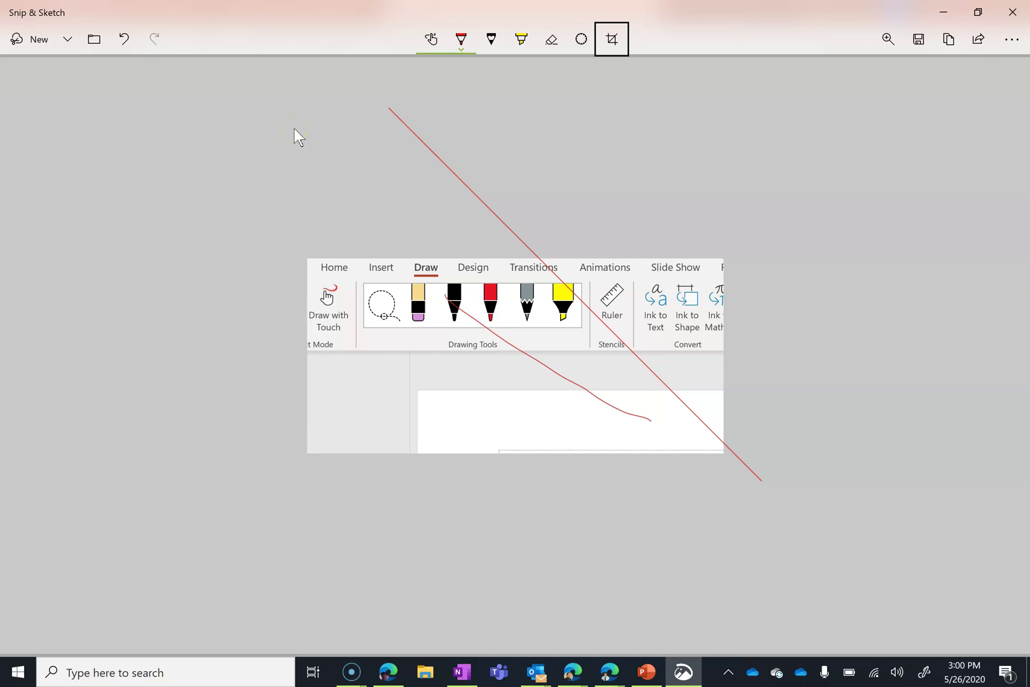
Capture a new rectangular snip covering the upper-left part of the annotated ribbon image and open it in a maximized window
key("ctrl+n")
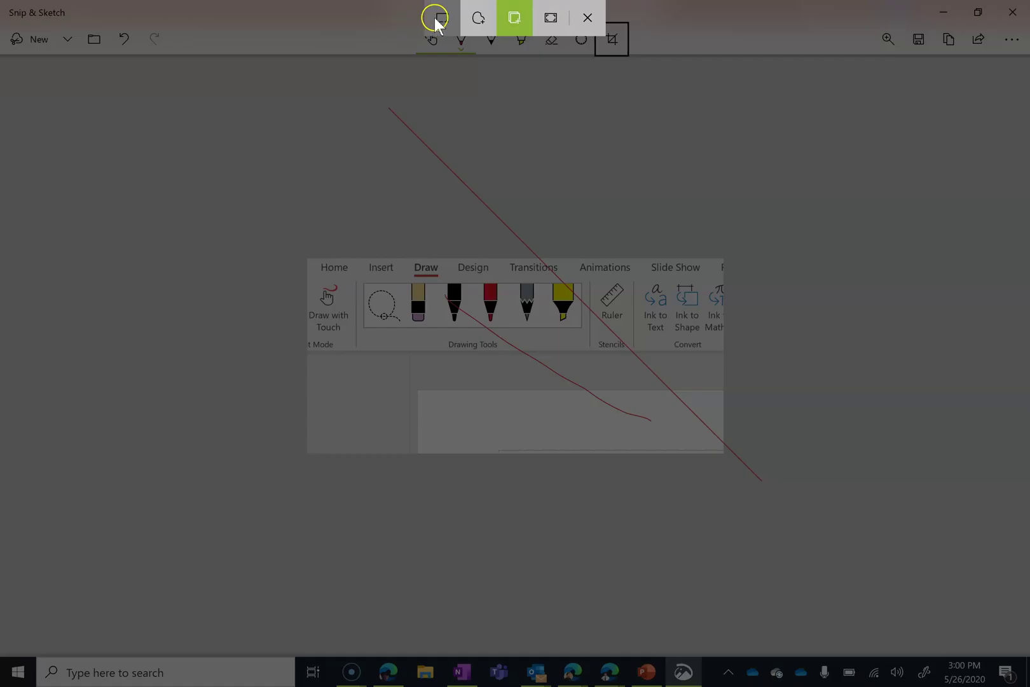
left_click(440, 18)
mouse_move(253, 114)
left_mouse_down()
mouse_move(488, 262)
mouse_move(591, 356)
left_mouse_up()
left_click(941, 536)
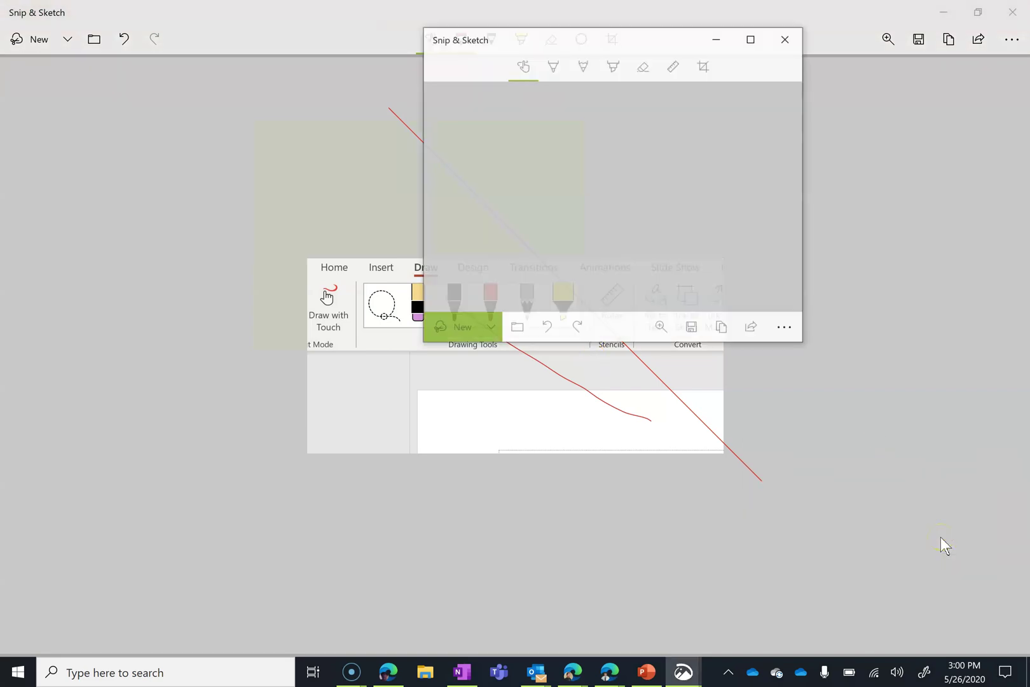
left_click(753, 39)
Crop the new snip down to just the ribbon area with the drawing tools and apply the crop
left_click(622, 40)
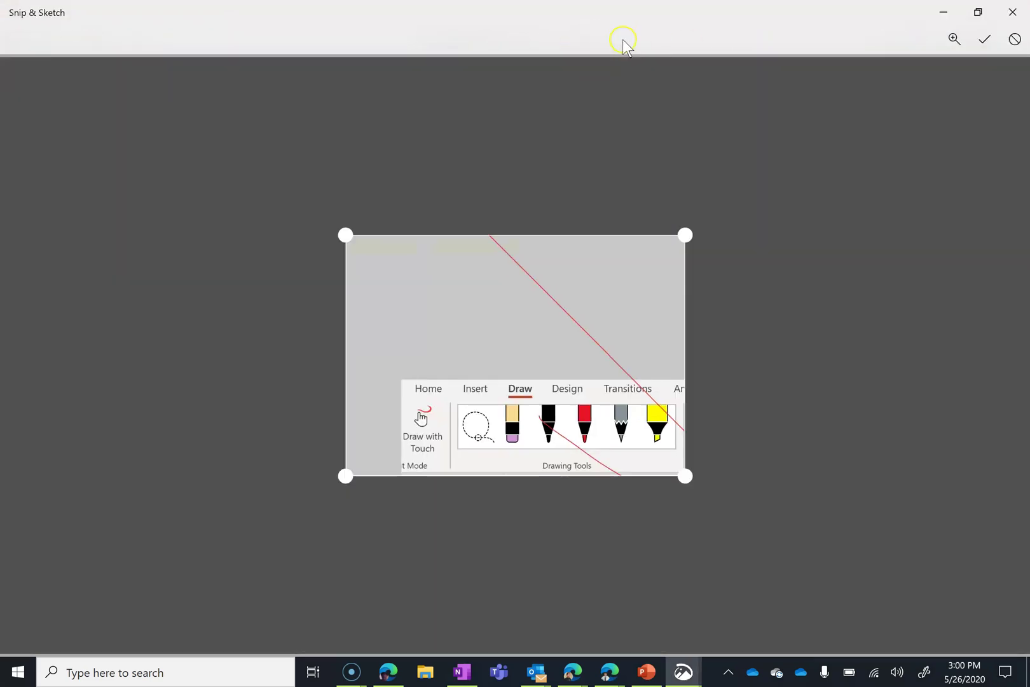
left_click_drag(347, 236, 397, 383)
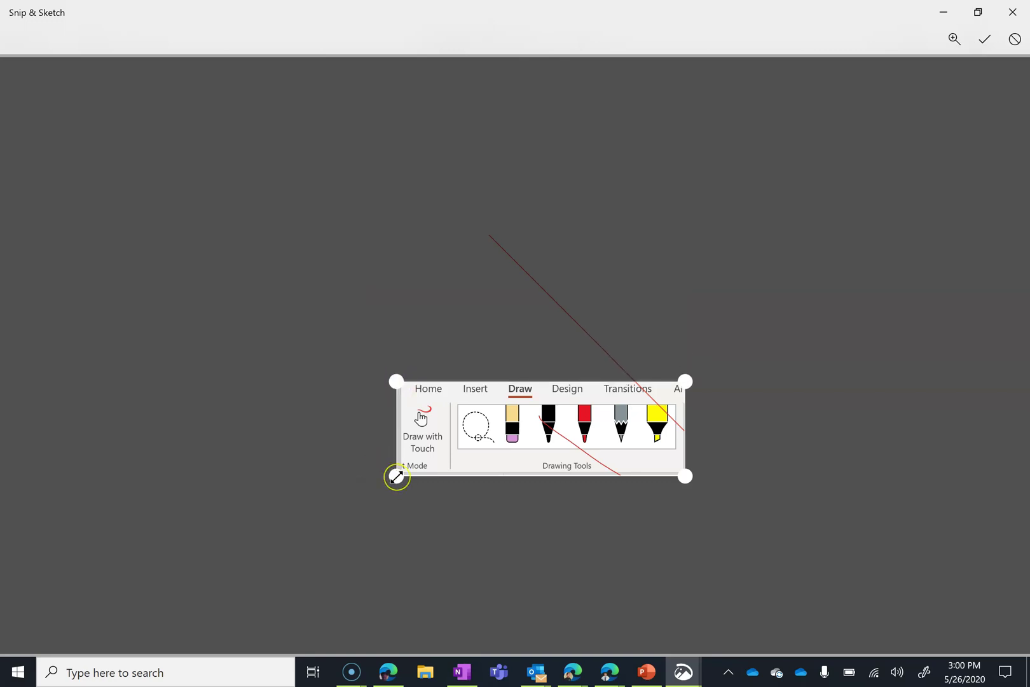
left_click_drag(397, 475, 402, 475)
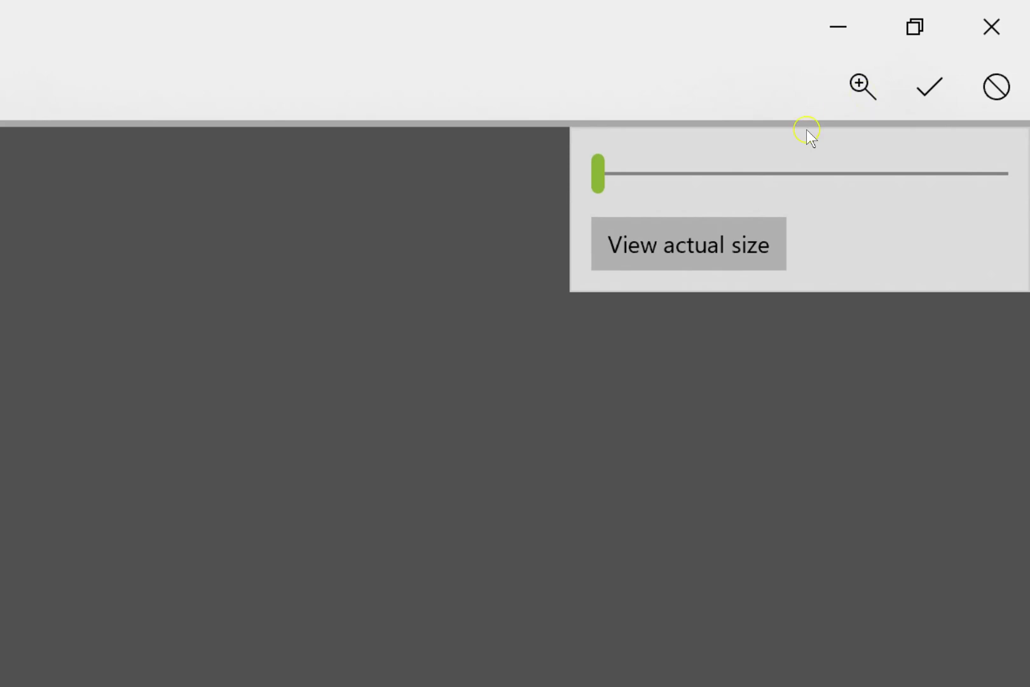
left_click_drag(598, 173, 805, 170)
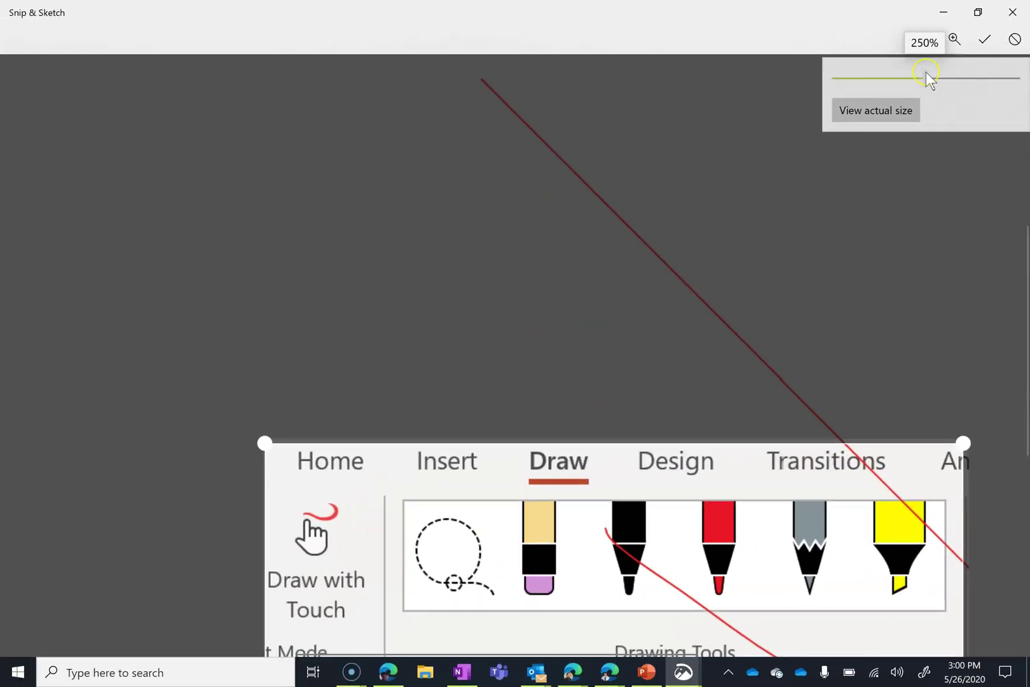
left_click(260, 445)
left_click_drag(267, 448, 276, 453)
left_click(986, 40)
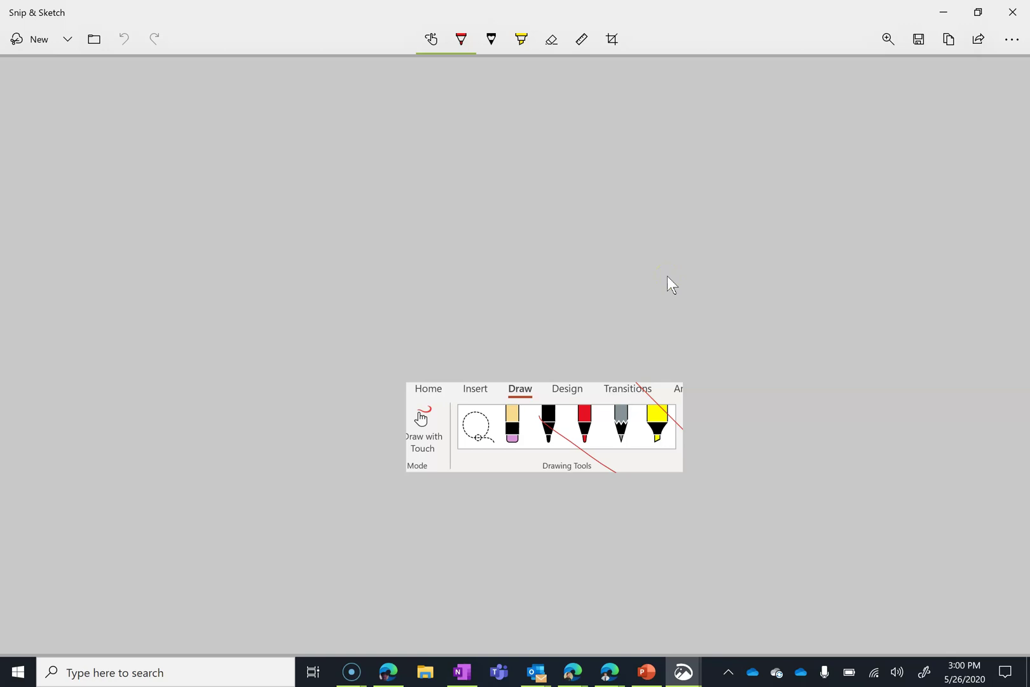
Highlight the words Draw and Insert in yellow and scribble over Design with the red ballpoint pen
key("alt+h")
mouse_move(498, 391)
left_mouse_down()
mouse_move(537, 382)
mouse_move(541, 393)
mouse_move(501, 401)
left_mouse_up()
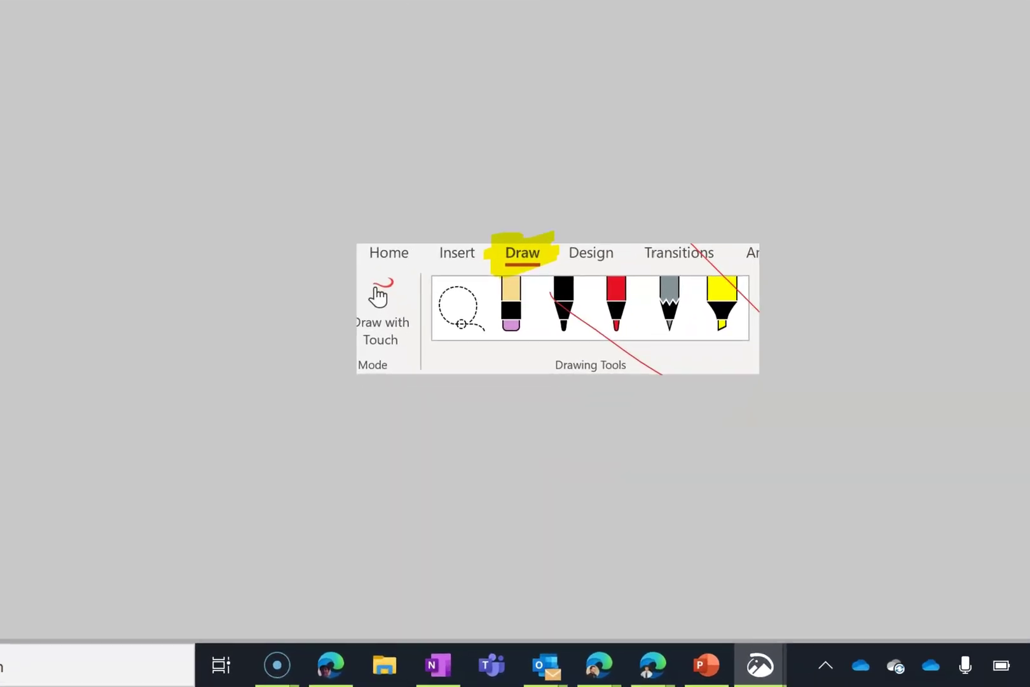
mouse_move(602, 238)
left_mouse_down()
mouse_move(578, 261)
mouse_move(626, 245)
mouse_move(576, 266)
mouse_move(595, 233)
mouse_move(627, 245)
mouse_move(566, 264)
left_mouse_up()
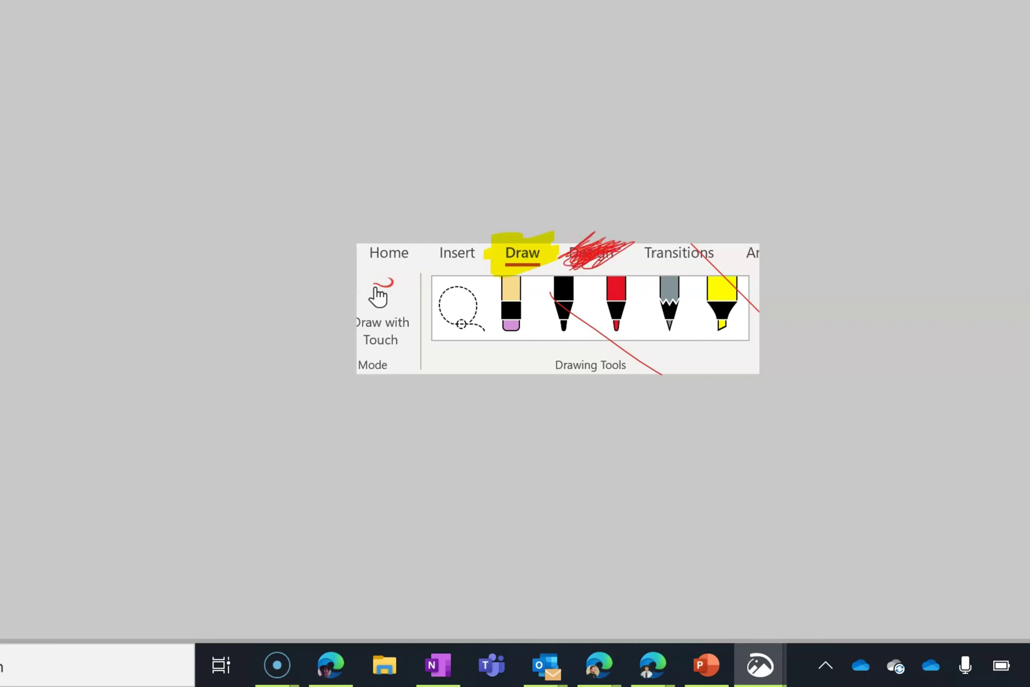
mouse_move(424, 267)
left_mouse_down()
mouse_move(440, 249)
mouse_move(509, 245)
left_mouse_up()
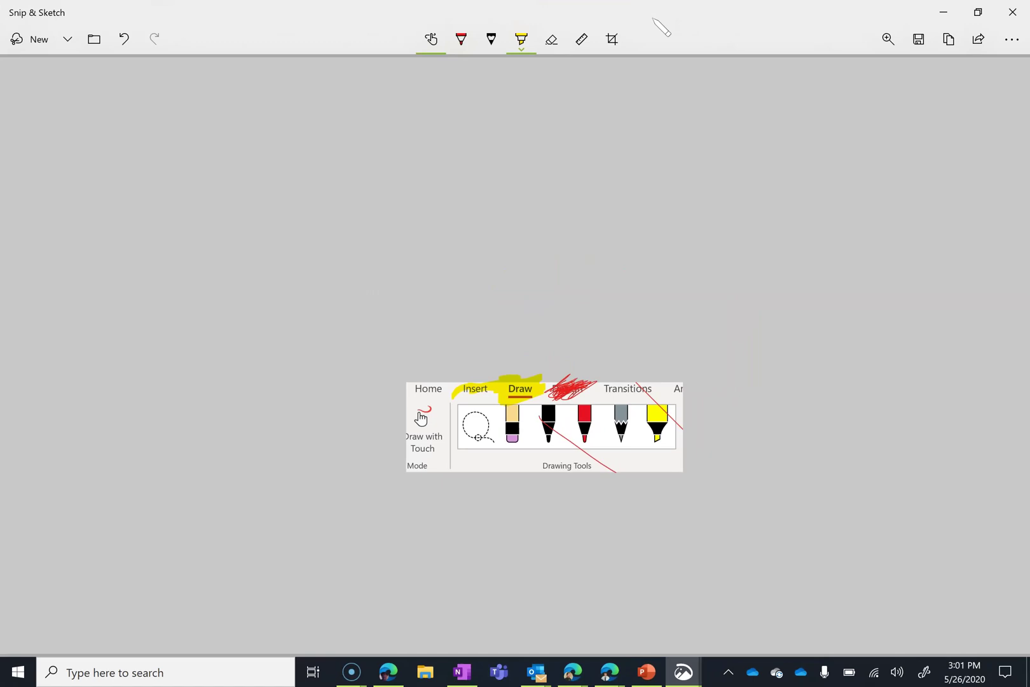
Set the red ballpoint pen to its maximum size and draw a thick diagonal stroke above the ribbon image
left_click(491, 39)
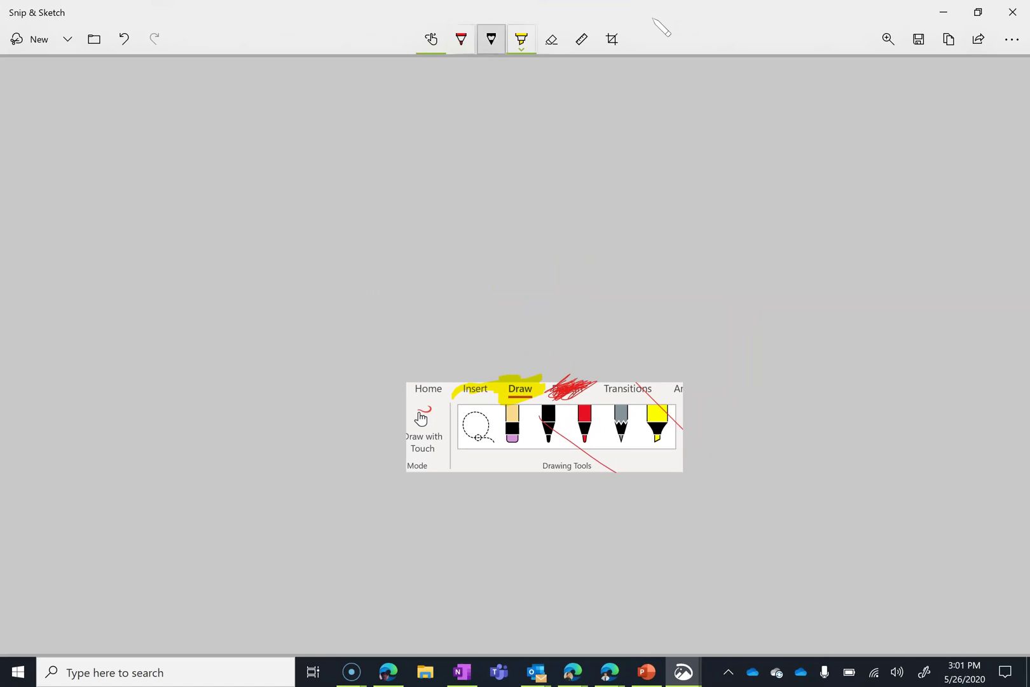
left_click(461, 39)
left_click(461, 38)
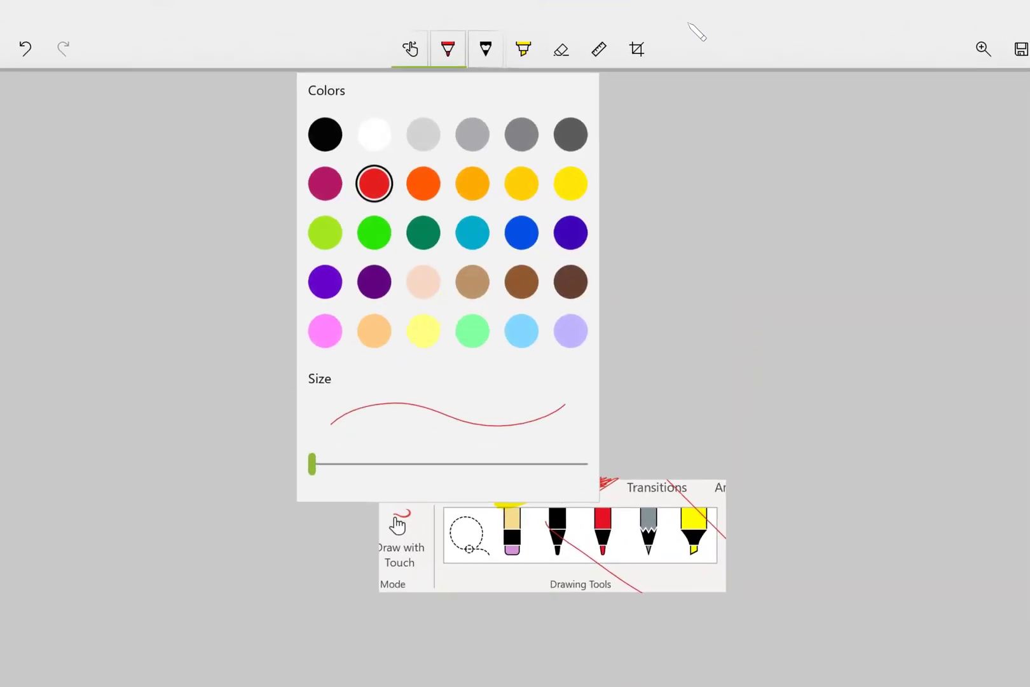
mouse_move(312, 464)
left_mouse_down()
mouse_move(469, 464)
mouse_move(531, 486)
mouse_move(586, 486)
mouse_move(300, 486)
mouse_move(586, 486)
left_mouse_up()
left_click(444, 51)
left_click_drag(514, 464, 731, 358)
Change the pencil color to light purple and draw a faint diagonal stroke above the ribbon image
left_click(484, 51)
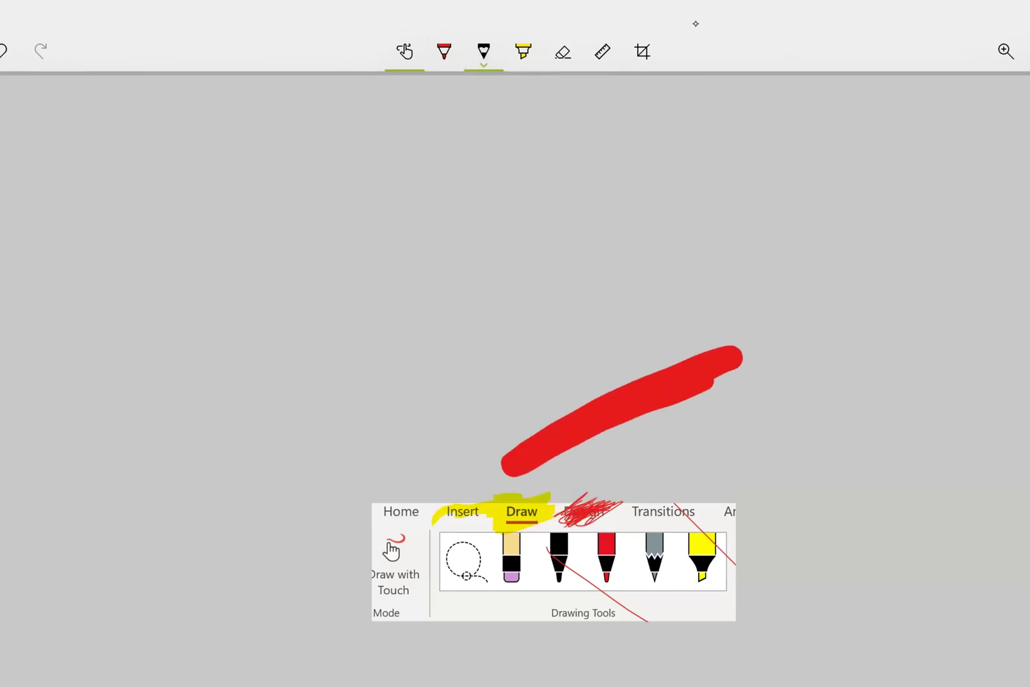
left_click(484, 52)
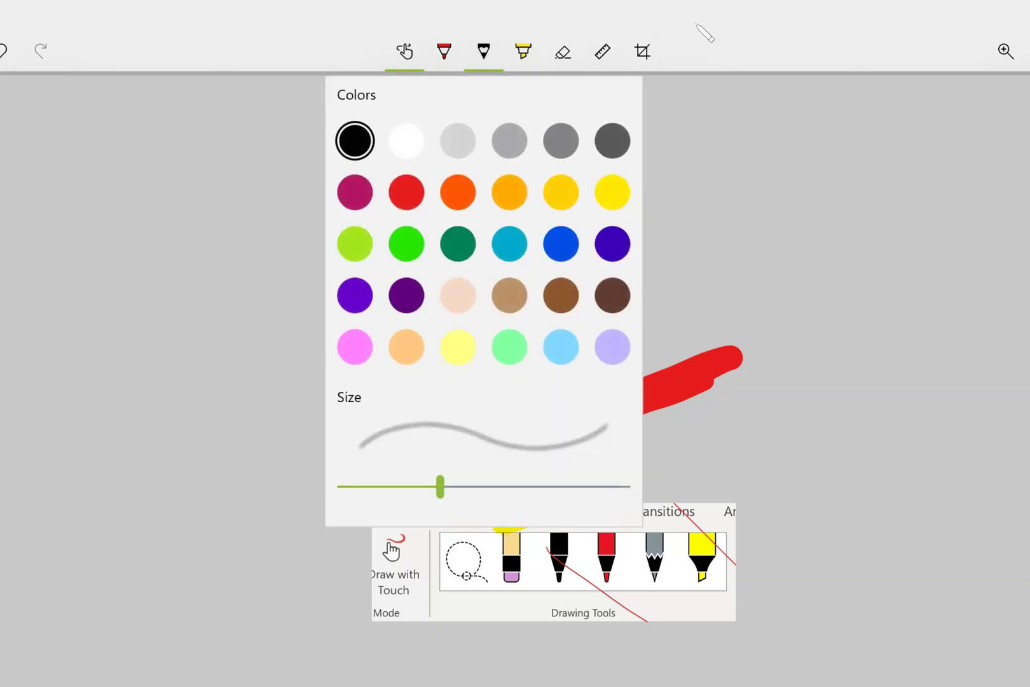
left_click(612, 346)
left_click(697, 26)
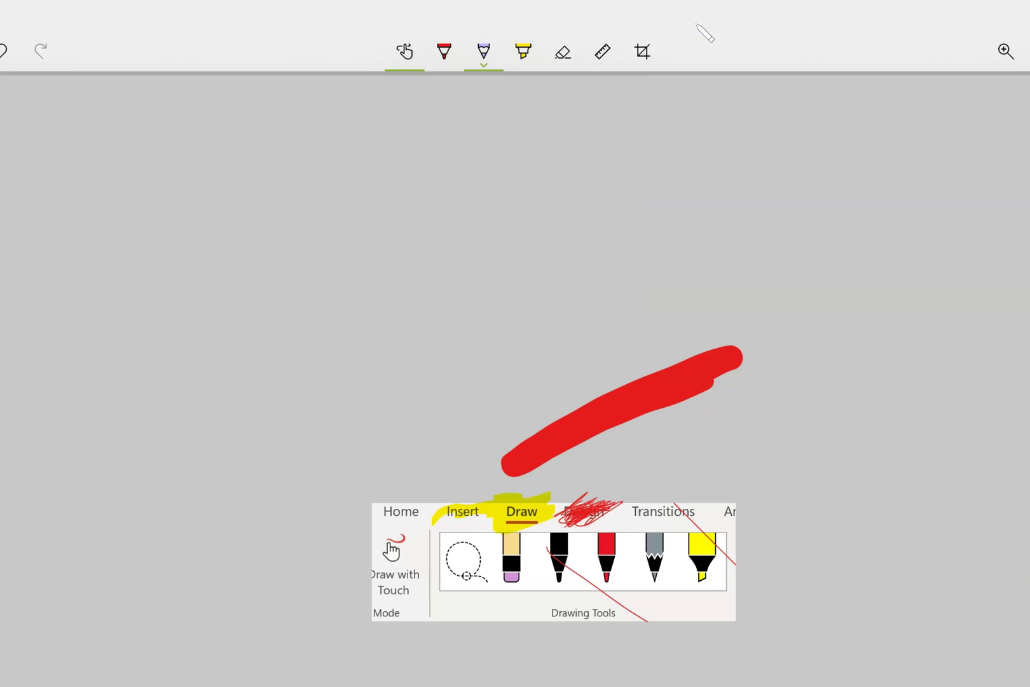
Change the pencil color to black and draw a series of diagonal strokes of varying darkness beside and over the ribbon image
left_click(484, 52)
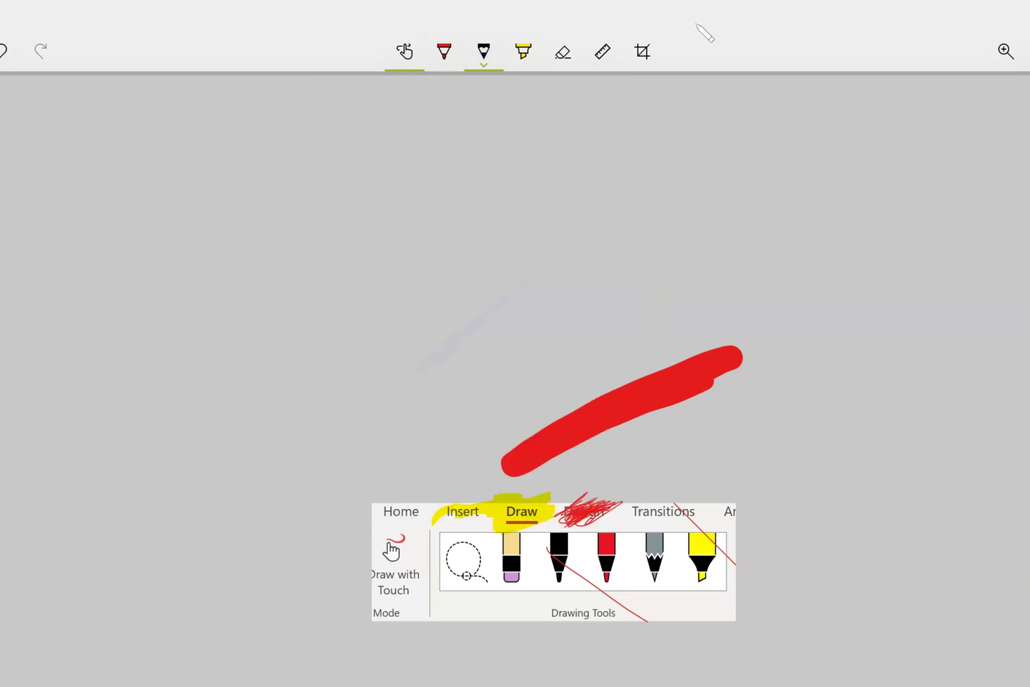
left_click_drag(405, 381, 263, 524)
left_click_drag(418, 408, 292, 532)
mouse_move(443, 420)
left_mouse_down()
mouse_move(319, 544)
mouse_move(435, 425)
mouse_move(432, 469)
mouse_move(342, 566)
left_mouse_up()
mouse_move(342, 566)
left_mouse_down()
mouse_move(481, 432)
mouse_move(349, 551)
left_mouse_up()
mouse_move(470, 481)
left_mouse_down()
mouse_move(401, 563)
mouse_move(489, 474)
mouse_move(407, 565)
mouse_move(484, 483)
left_mouse_up()
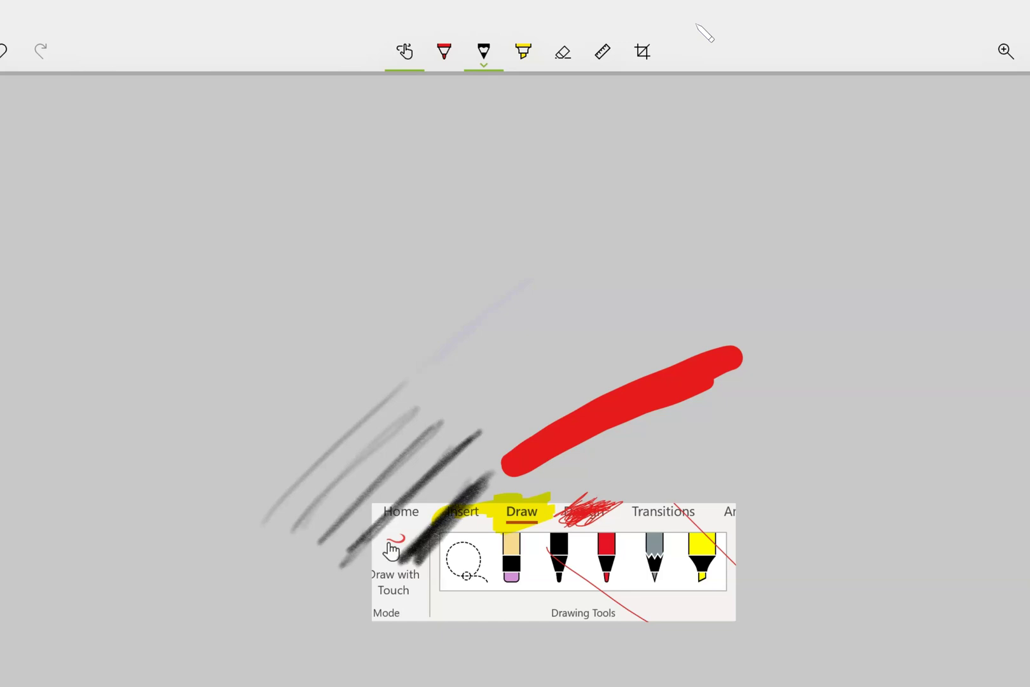
left_click_drag(202, 472, 379, 326)
left_click_drag(348, 373, 479, 270)
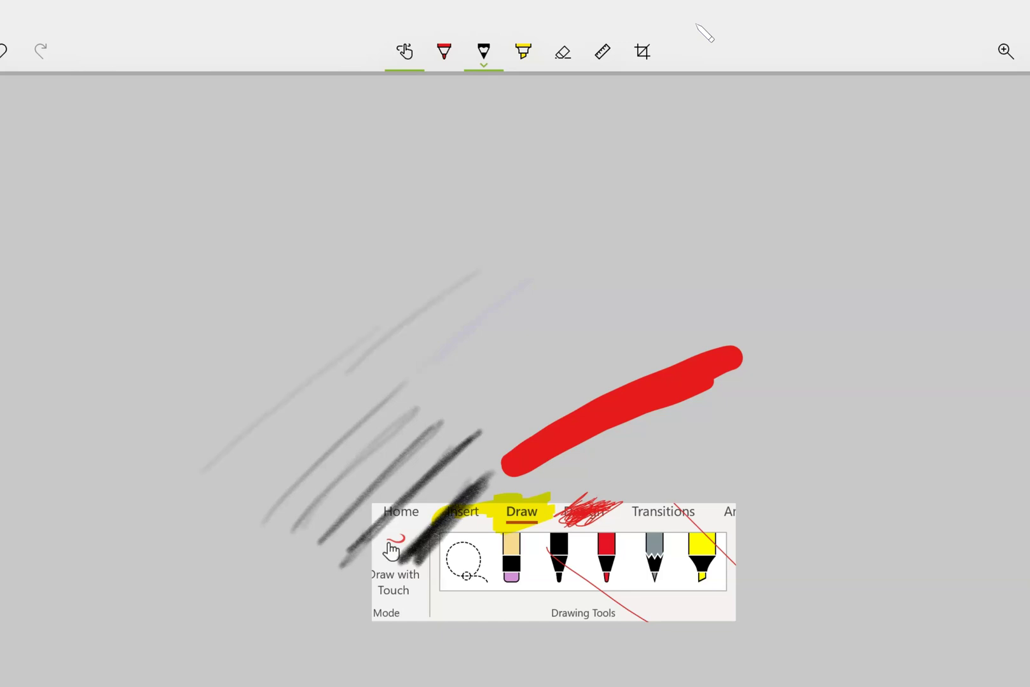
left_click_drag(390, 362, 546, 278)
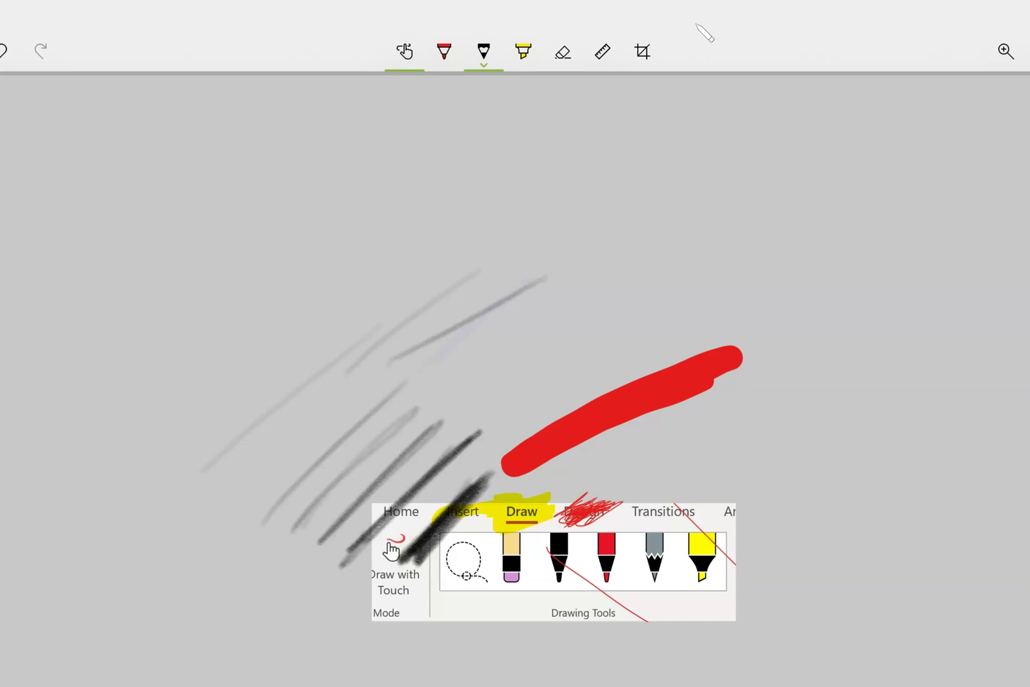
left_click_drag(434, 285, 547, 211)
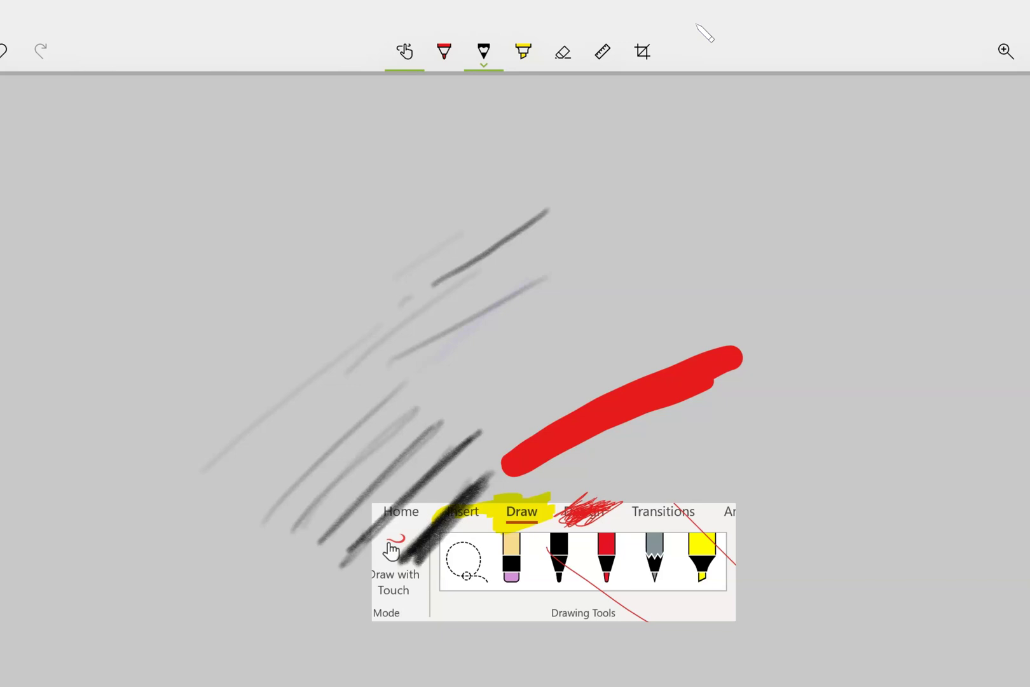
Erase all ink from the cropped snip
key("e")
key("e")
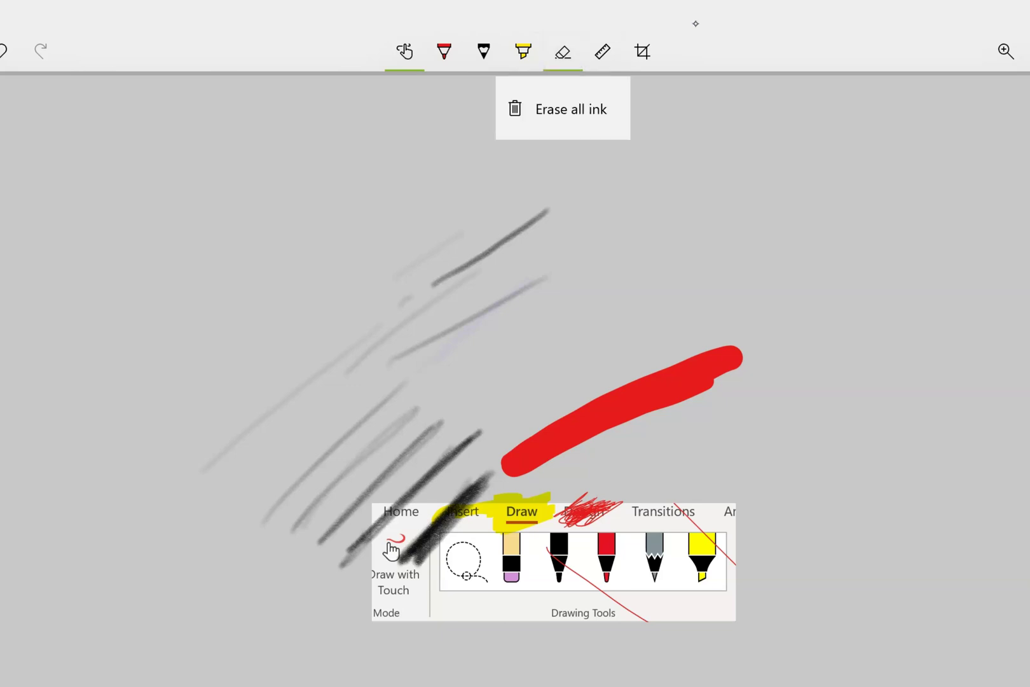
key("Escape")
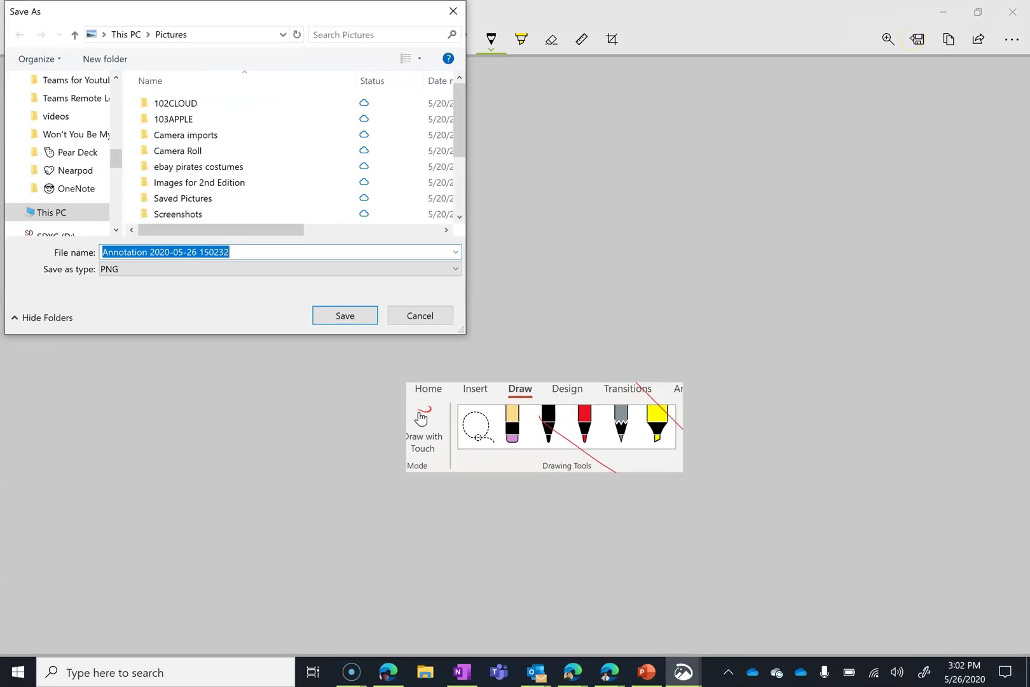
Examine the file types offered for saving the snip and close the save dialog without saving
left_click(460, 269)
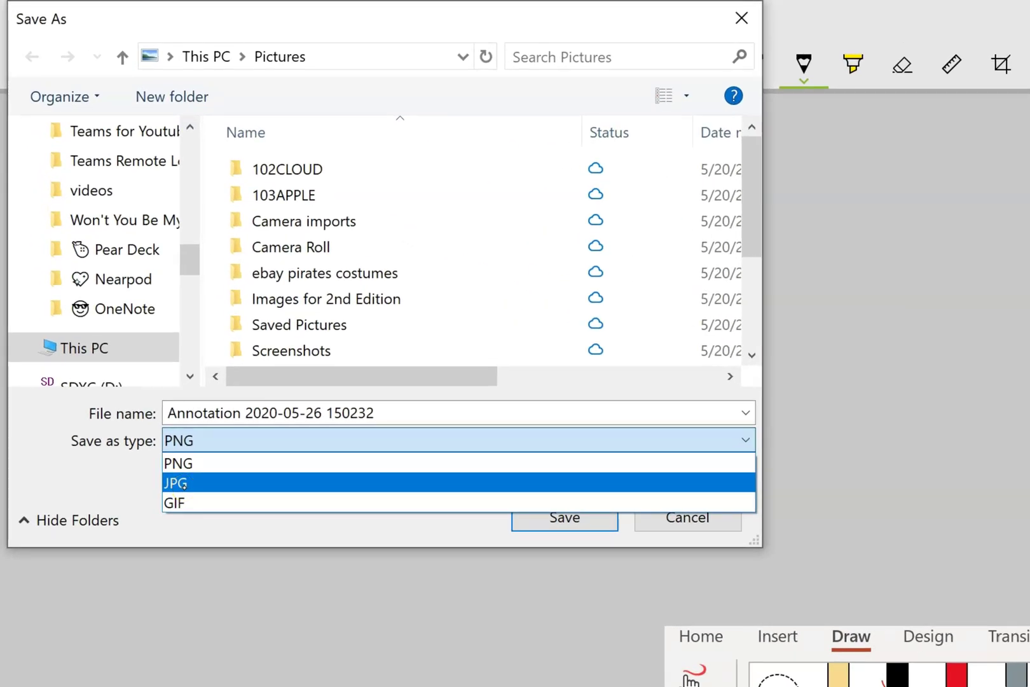
left_click(700, 520)
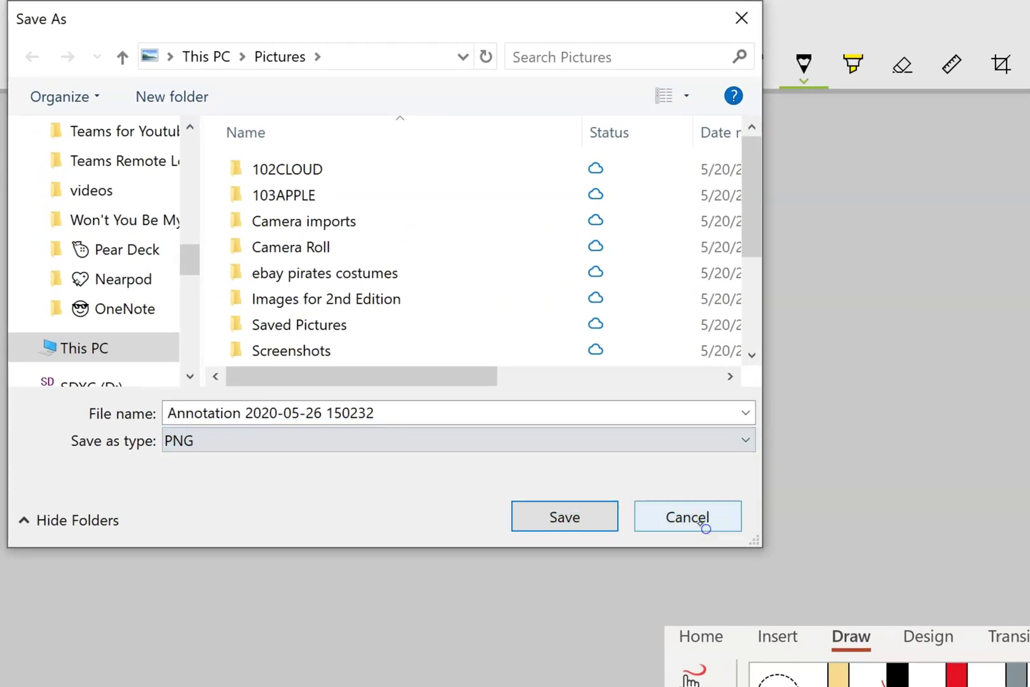
left_click(699, 520)
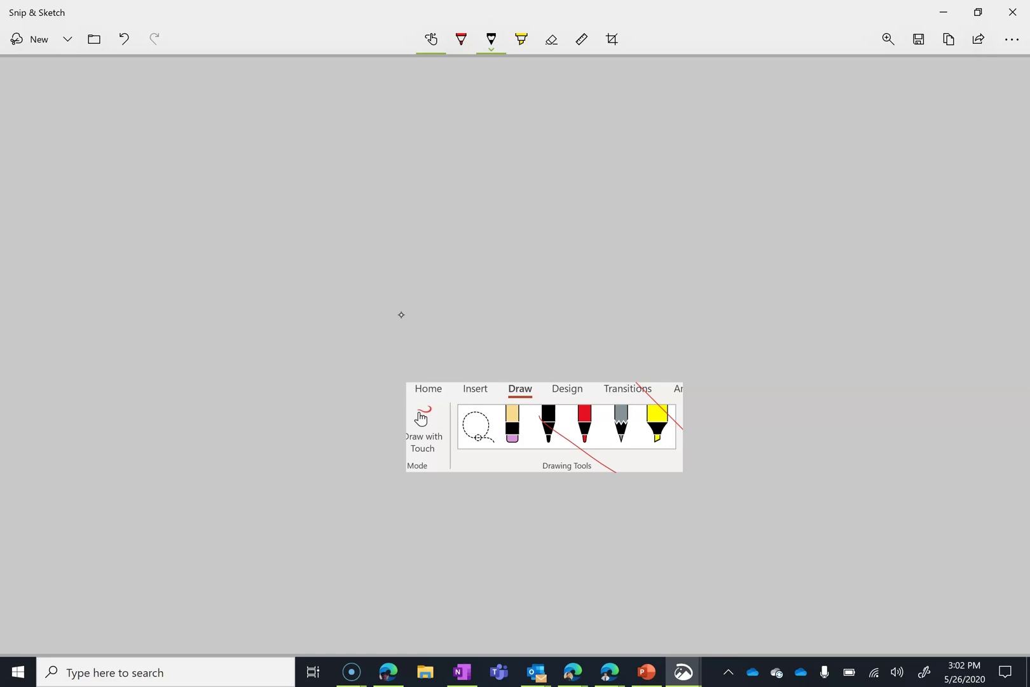
key("ctrl+s")
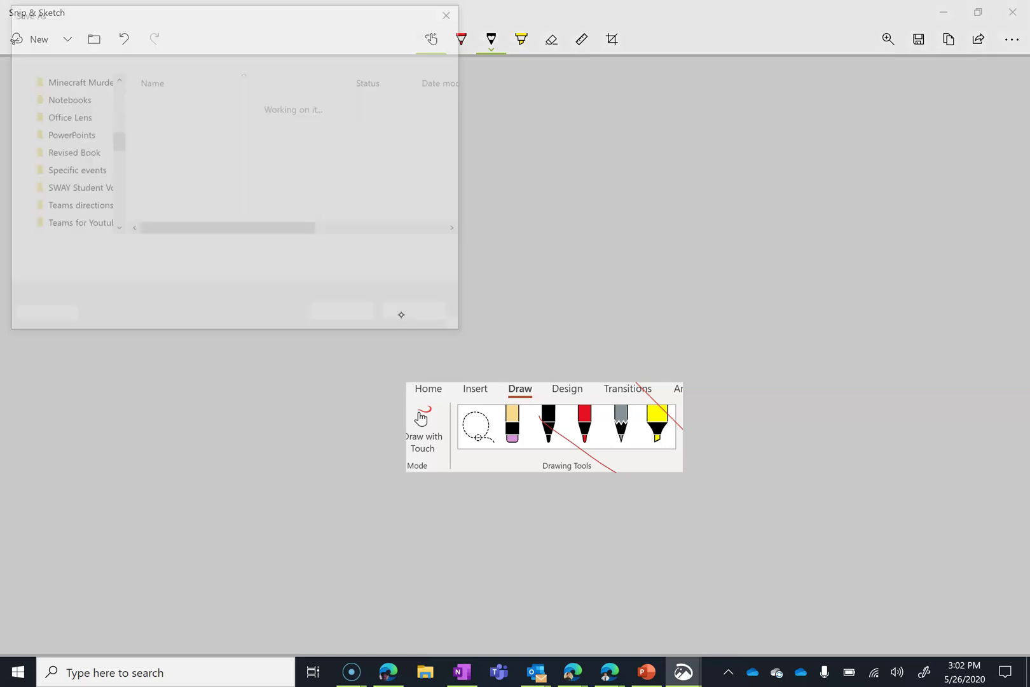
left_click(401, 315)
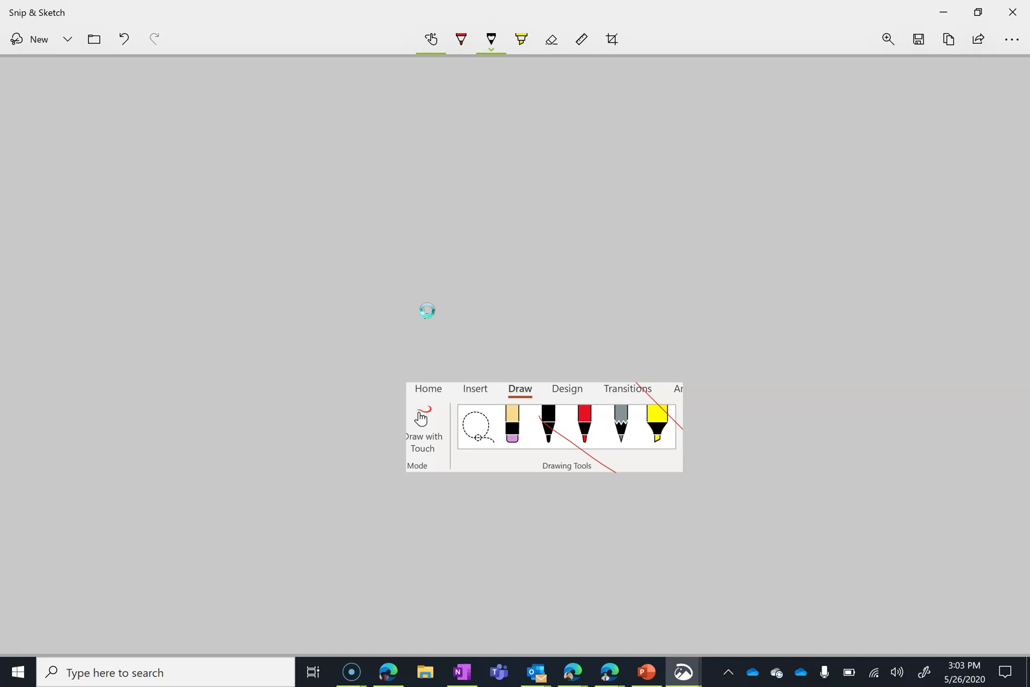
Examine the options for sharing the snip and close them without sharing
left_click(978, 39)
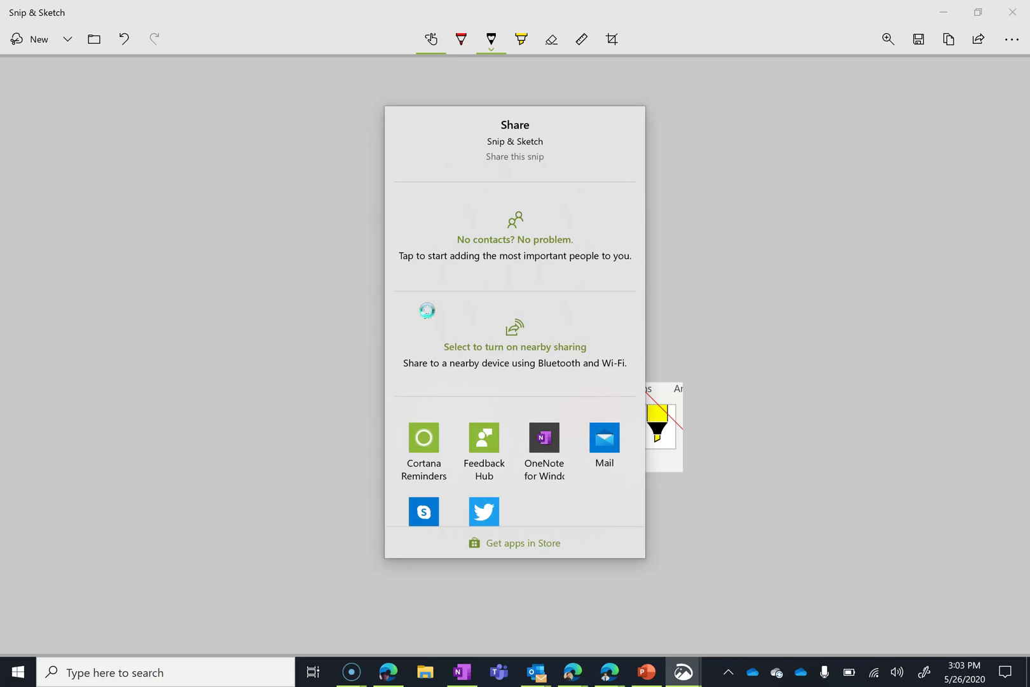
scroll(428, 310, "down", 2)
scroll(427, 311, "up", 2)
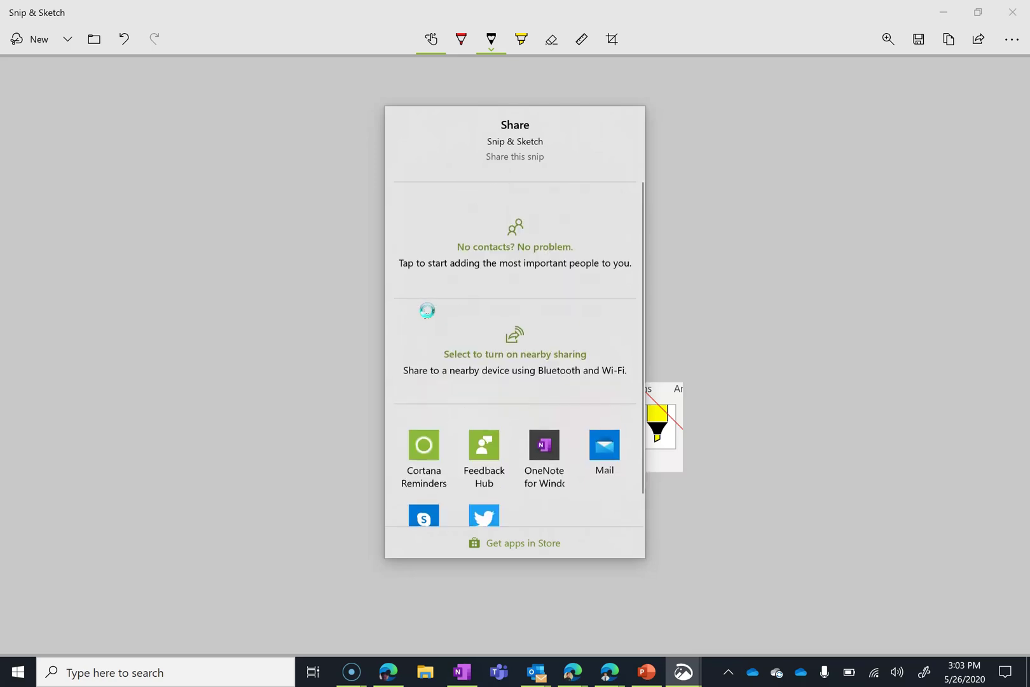
scroll(427, 310, "down", 1)
key("Escape")
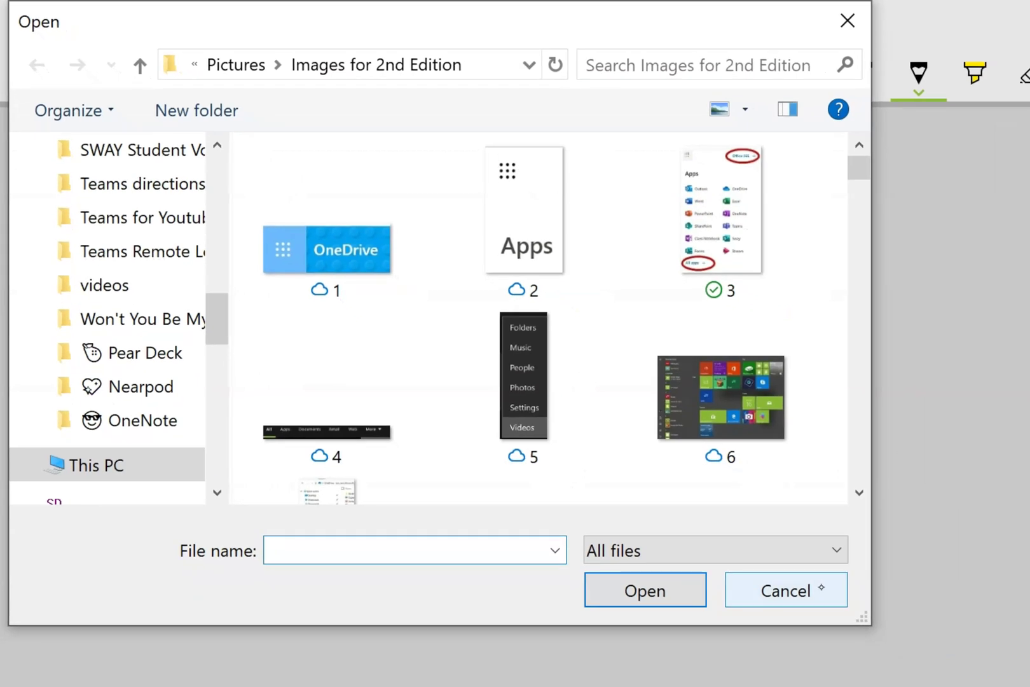
Open image 1 from the Images for 2nd Edition folder and activate the ballpoint pen
left_click(373, 270)
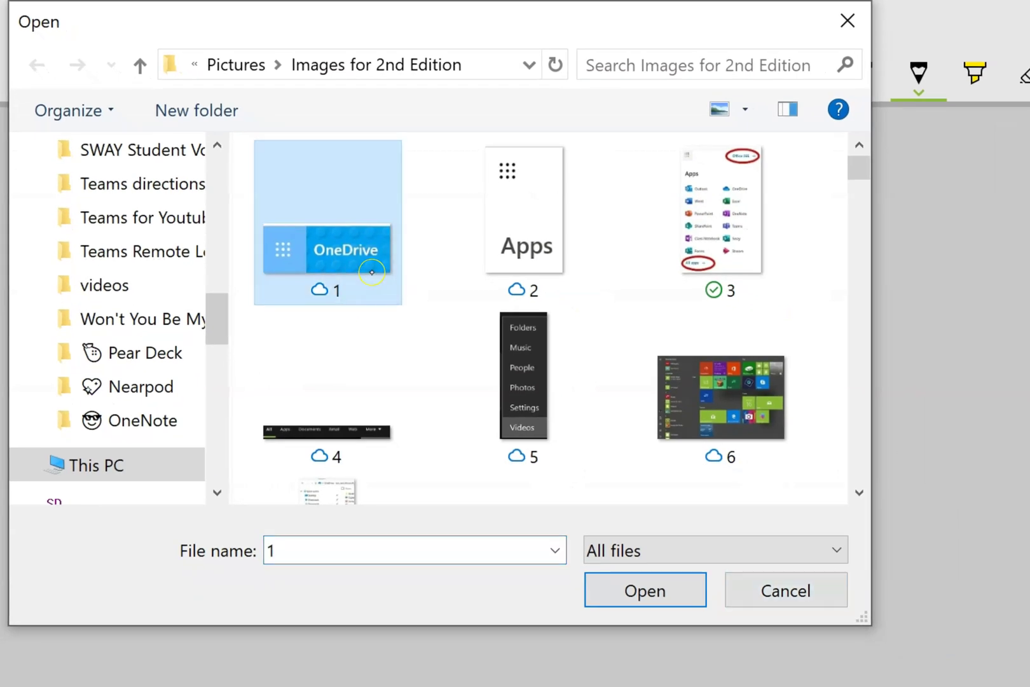
left_click(658, 592)
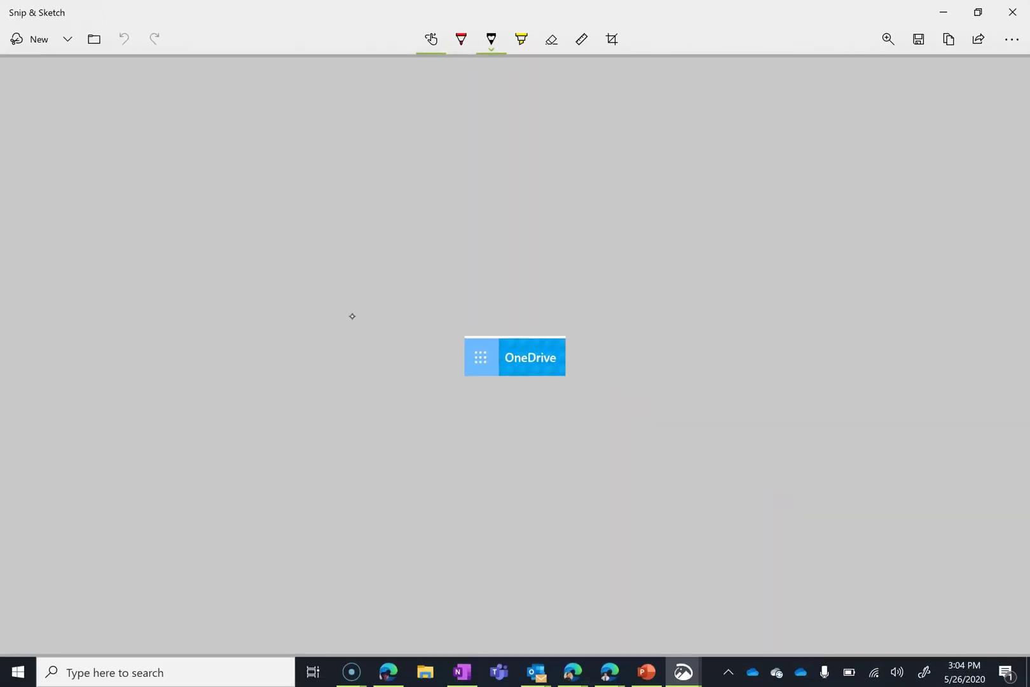
key("alt+b")
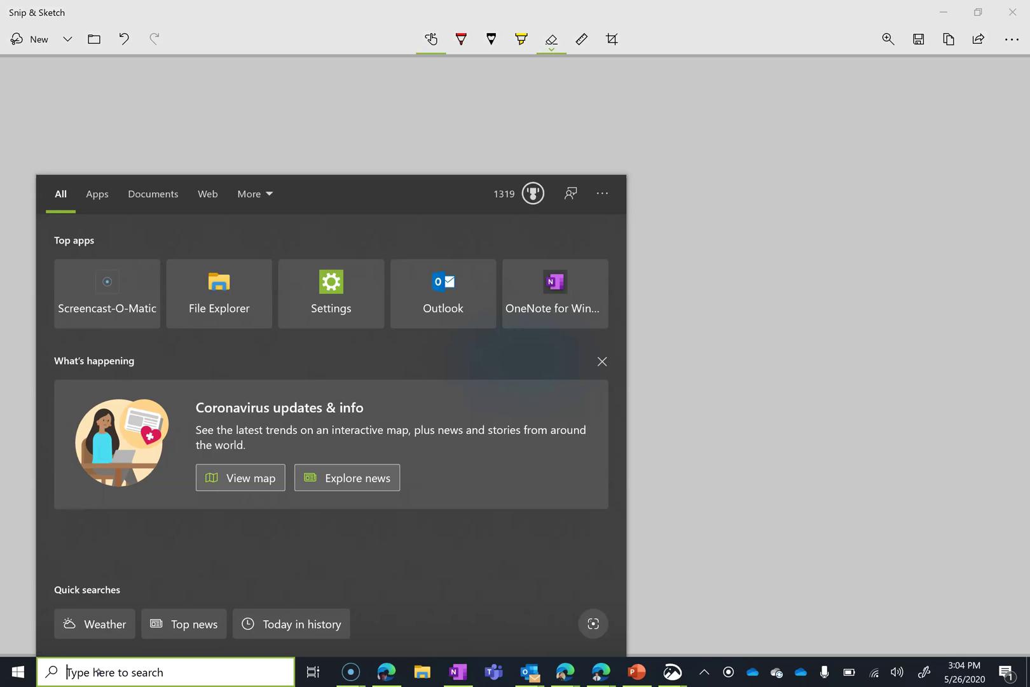
Search Windows for "snip" and expand the full list of actions for Snip & Sketch
type("snip")
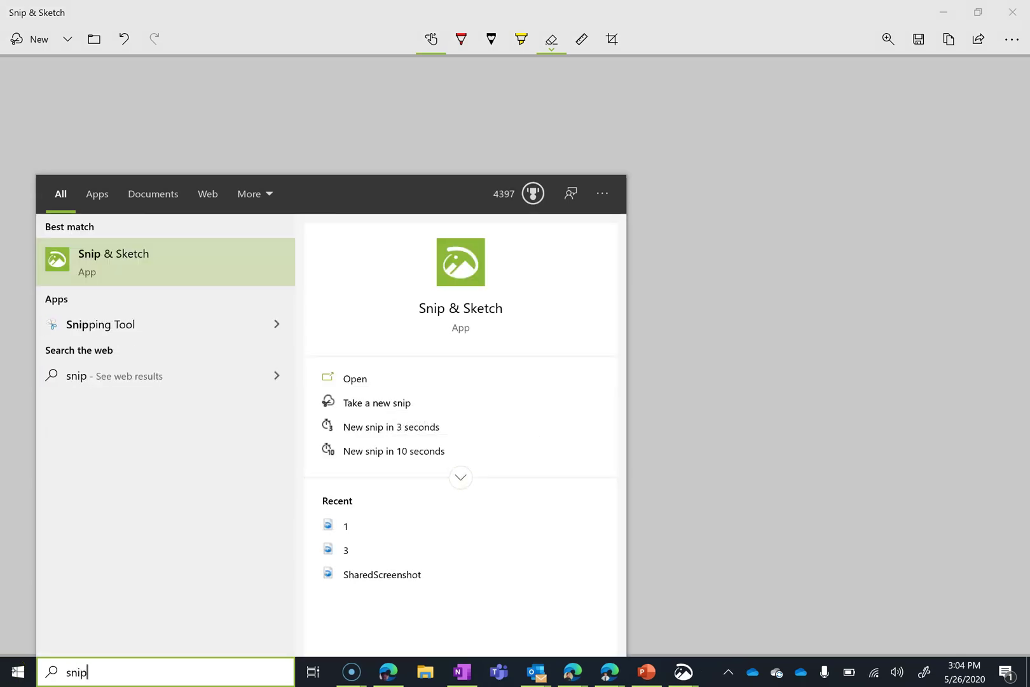
left_click(460, 477)
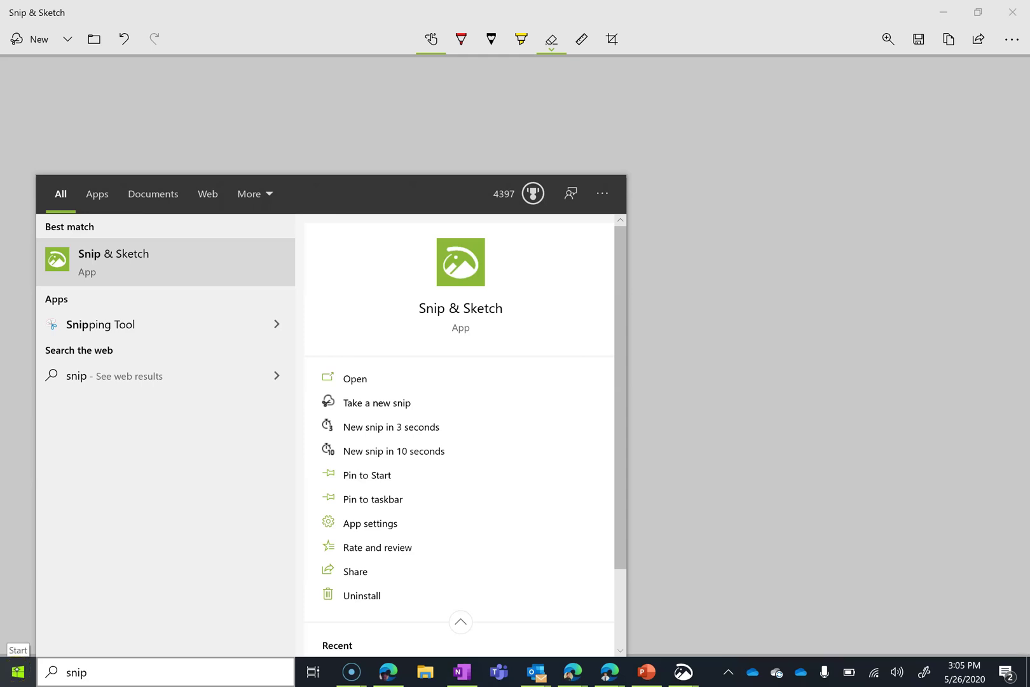
Look through the pinned app tiles in the Start menu
left_click(18, 672)
scroll(360, 416, "down", 1)
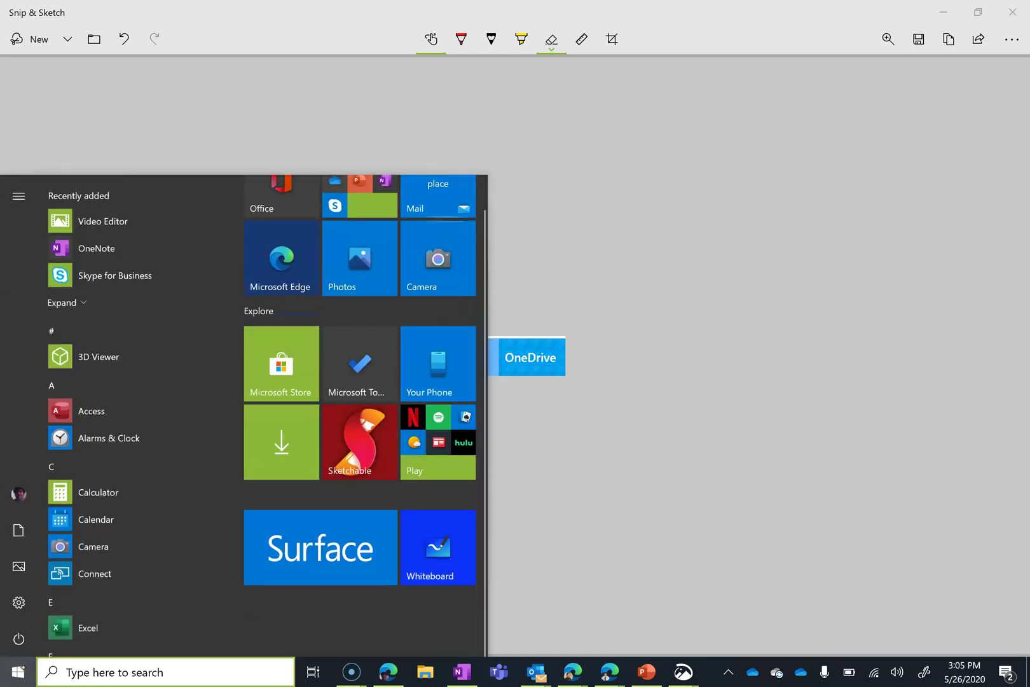
scroll(359, 416, "up", 2)
scroll(359, 415, "down", 1)
scroll(359, 415, "up", 1)
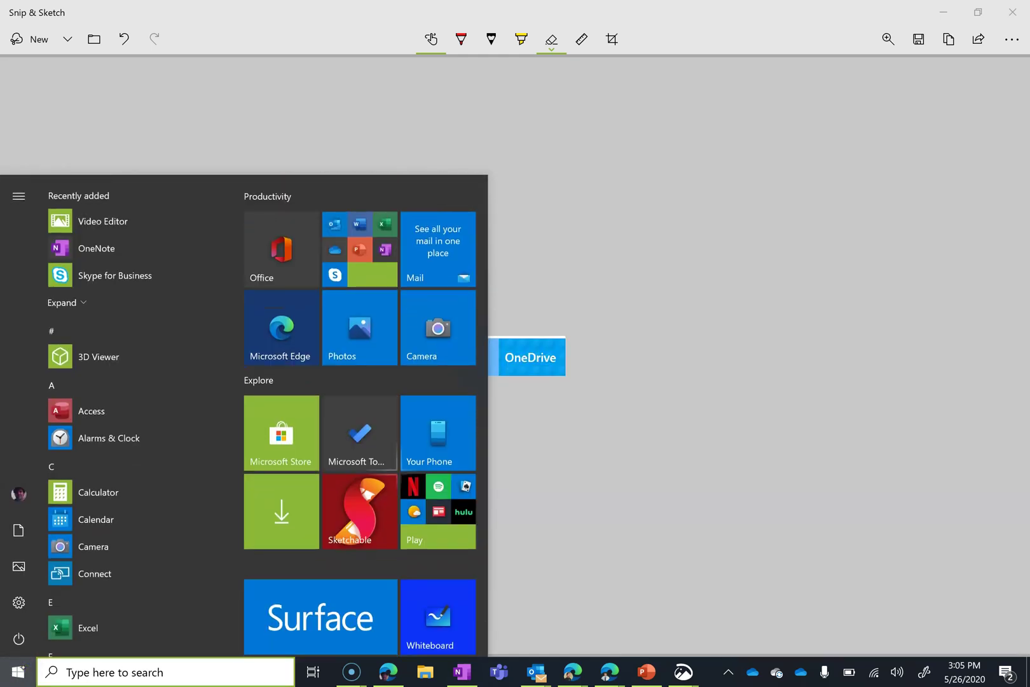
Search Windows for "snip", expand the Snip & Sketch actions to review them, and cancel the screen-snip overlay
key("super")
type("snip")
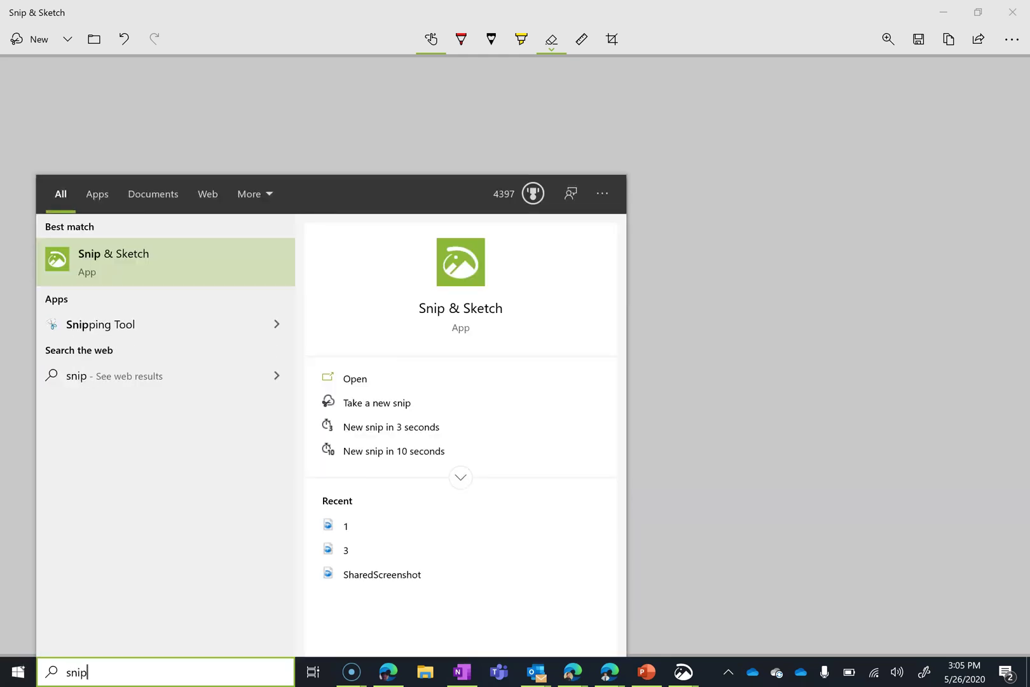
left_click(461, 477)
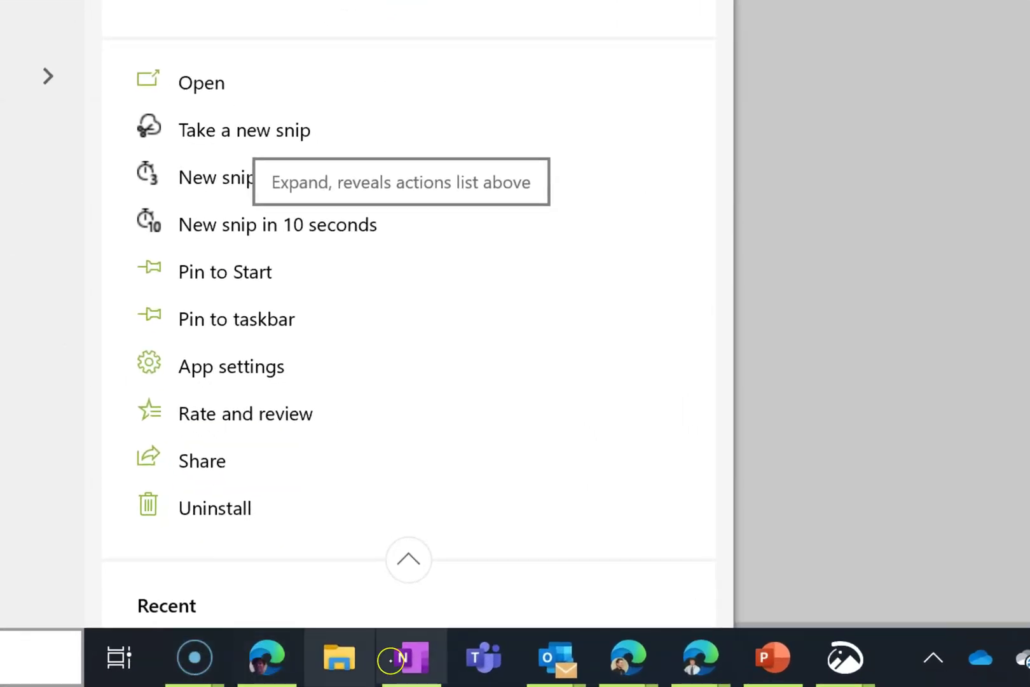
mouse_move(559, 639)
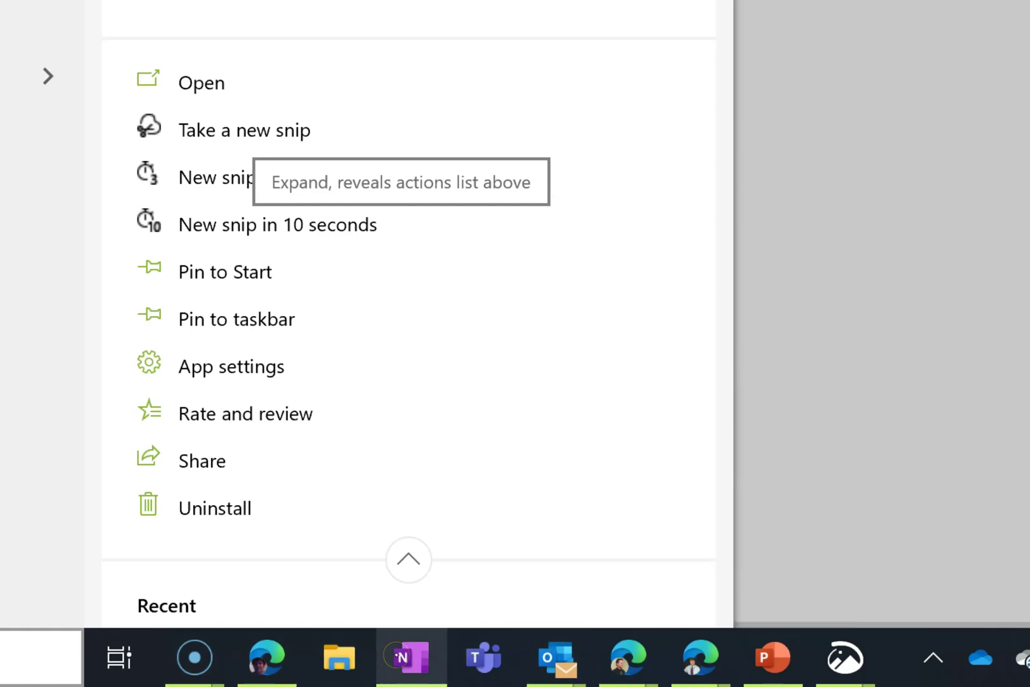
mouse_move(671, 663)
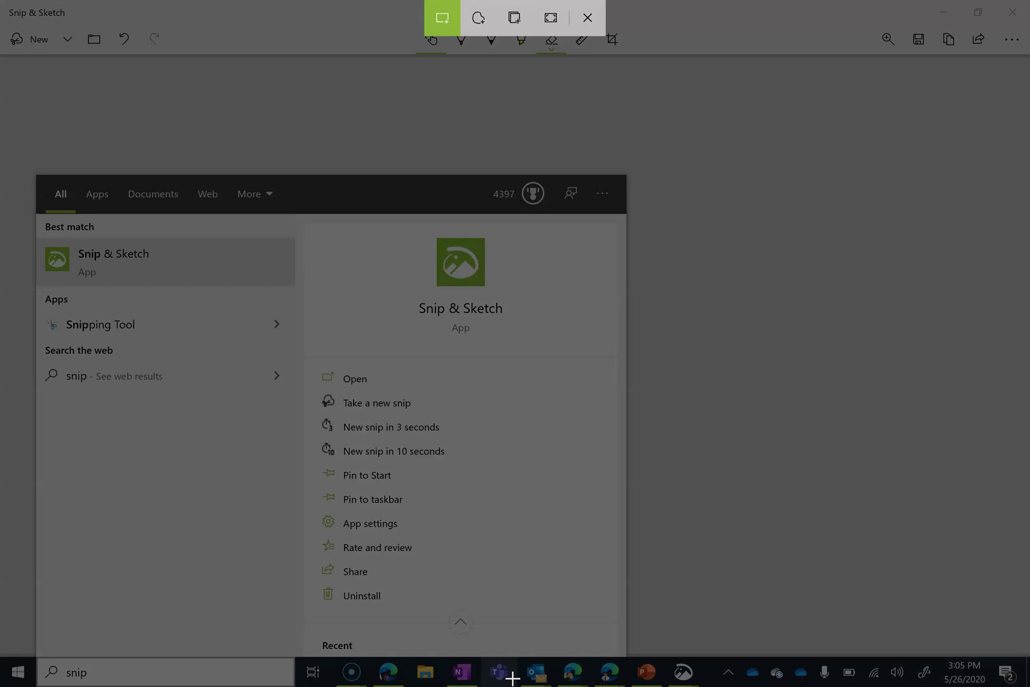
key("Escape")
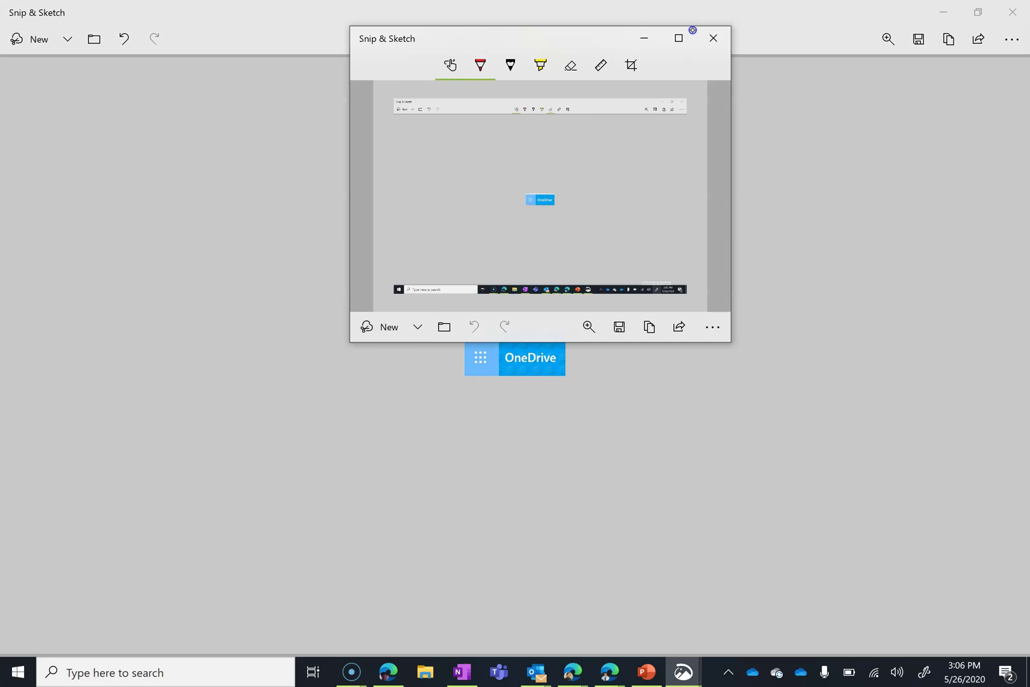
Maximize the new fullscreen snip's window and crop the image down to the strip of drawing tools
left_click(693, 30)
key("ctrl+r")
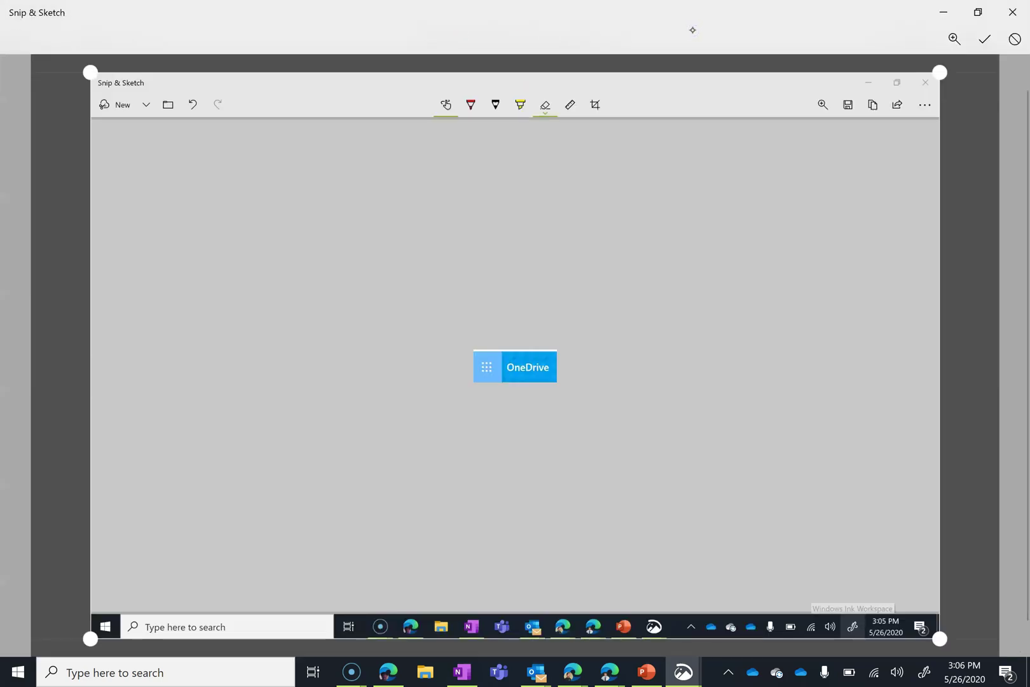
left_click_drag(940, 639, 693, 143)
left_click_drag(73, 214, 460, 211)
left_click_drag(780, 138, 632, 101)
key("Return")
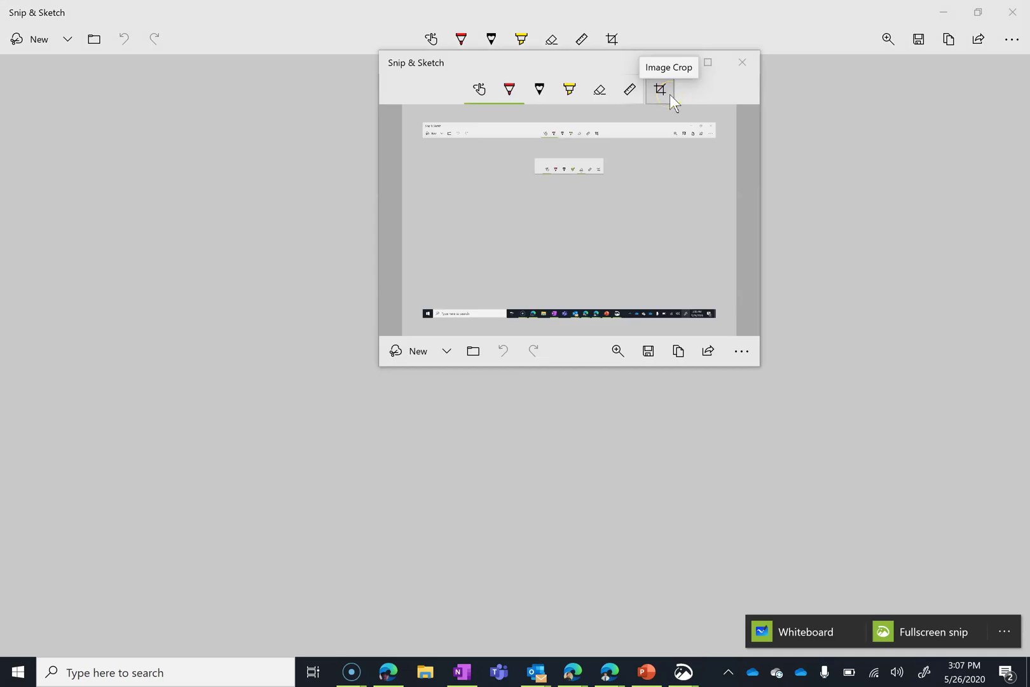
Start saving the newest fullscreen snip as a JPG and browse to the OneDrive - Anne Arundel folder as the location
left_click(671, 96)
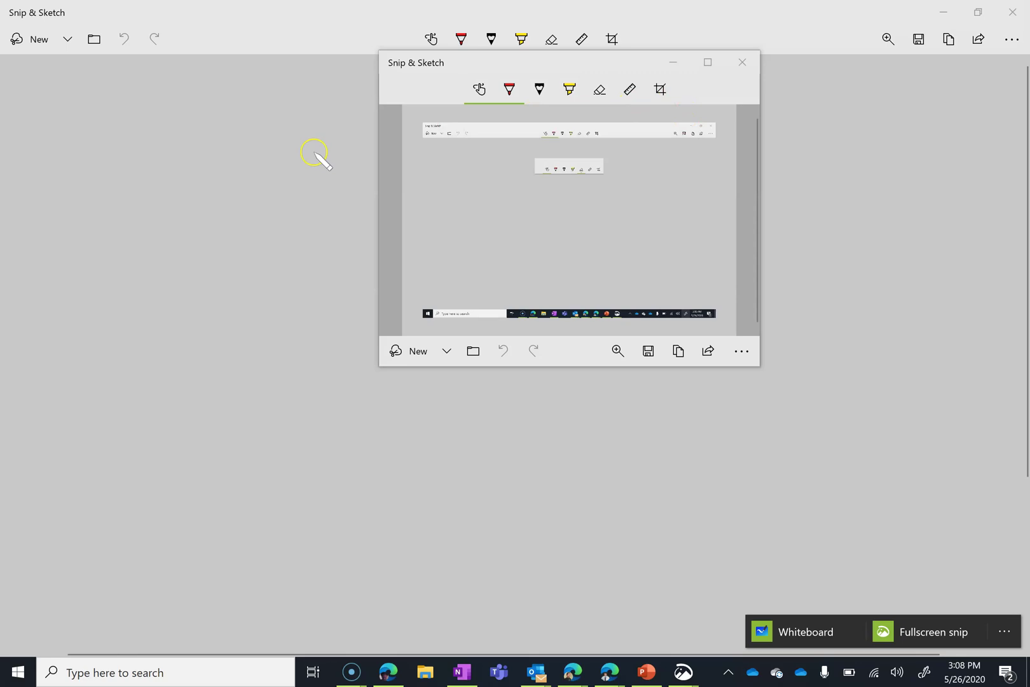
left_click(658, 354)
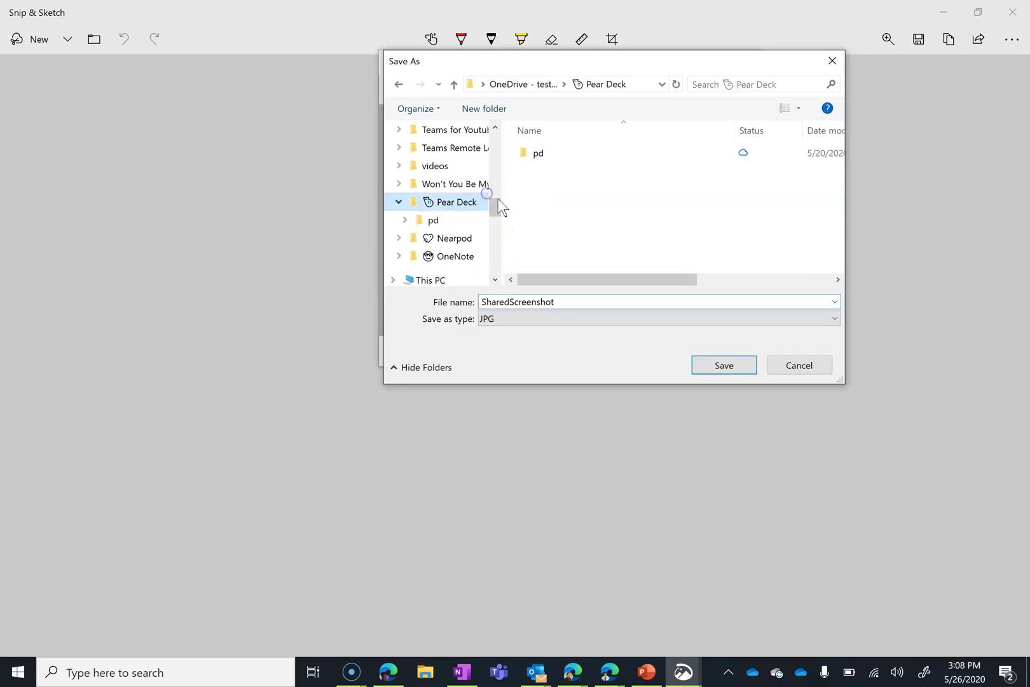
left_click_drag(501, 200, 499, 154)
left_click(393, 202)
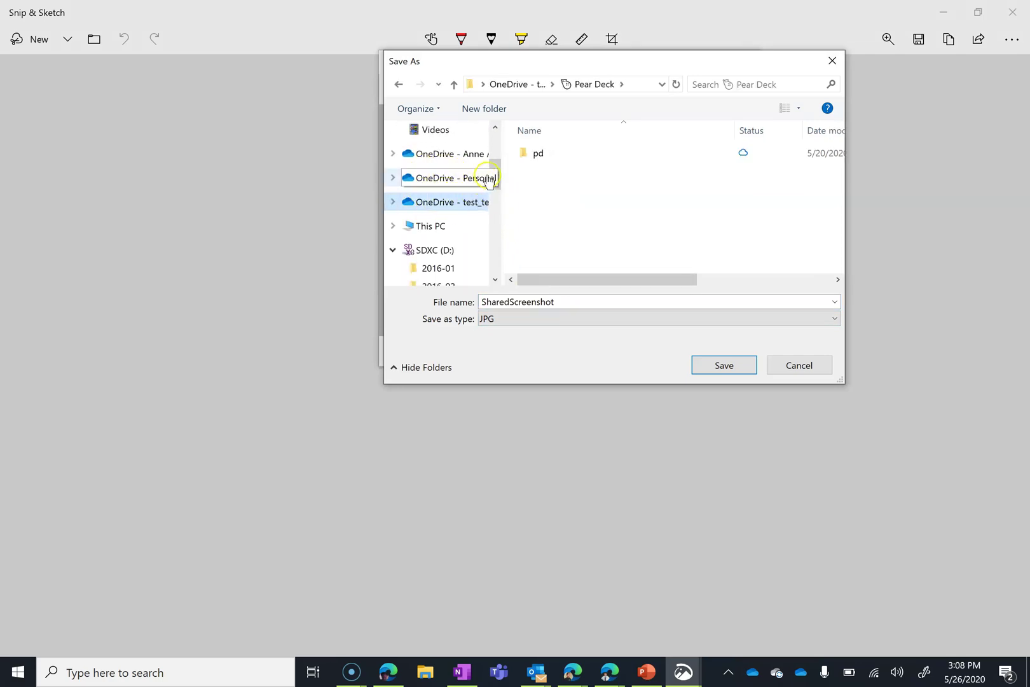
left_click_drag(493, 174, 409, 232)
left_click(412, 229)
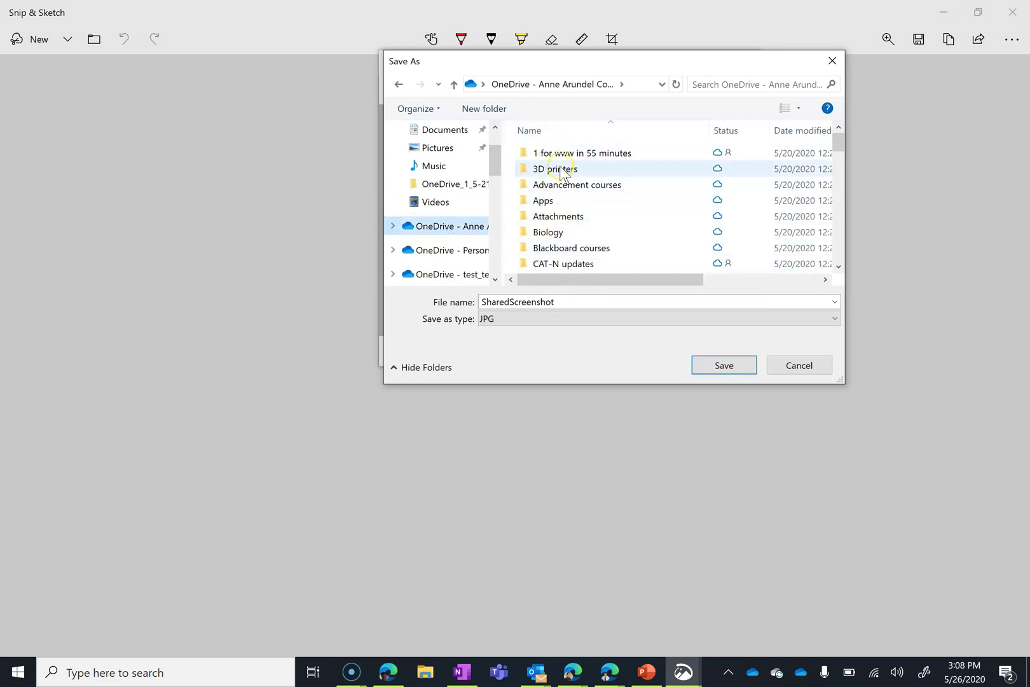
mouse_move(563, 173)
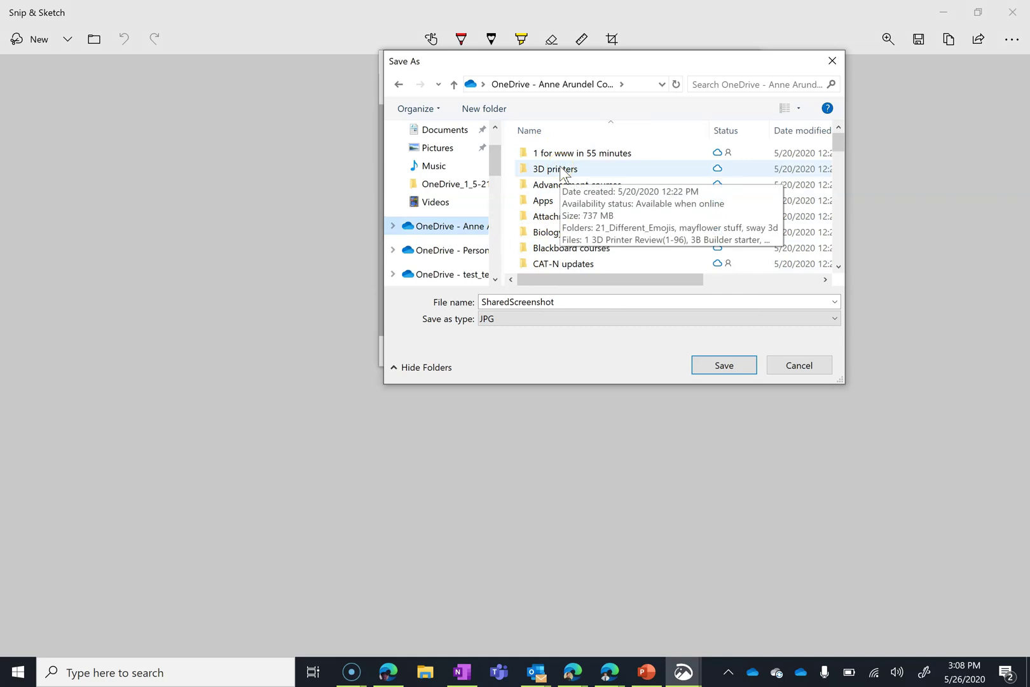